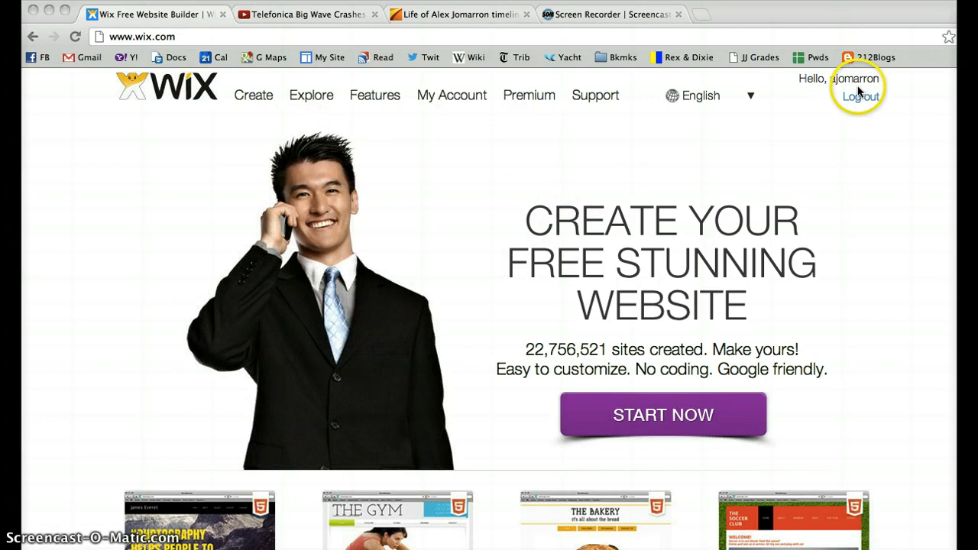
Open the blank "Start from Scratch HTML" website template for editing.
click(257, 100)
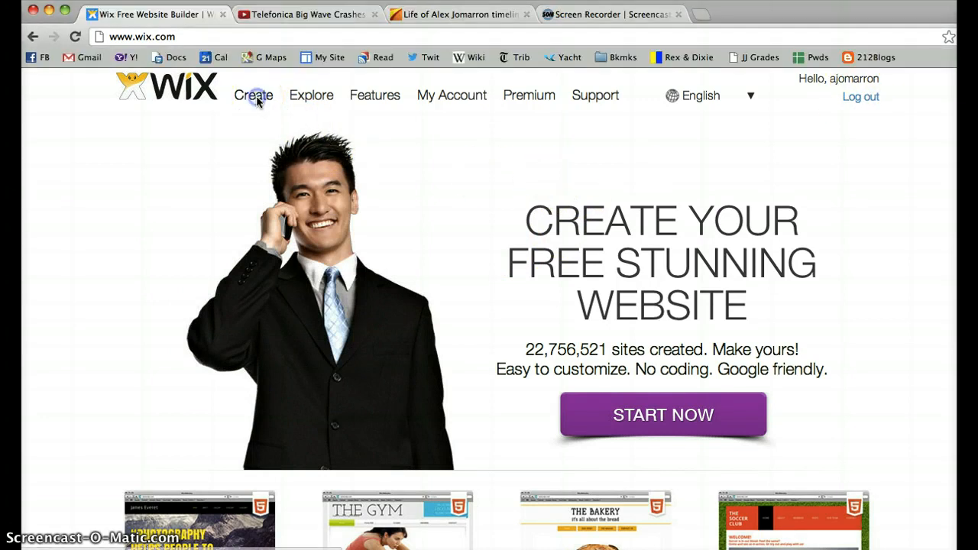
click(258, 100)
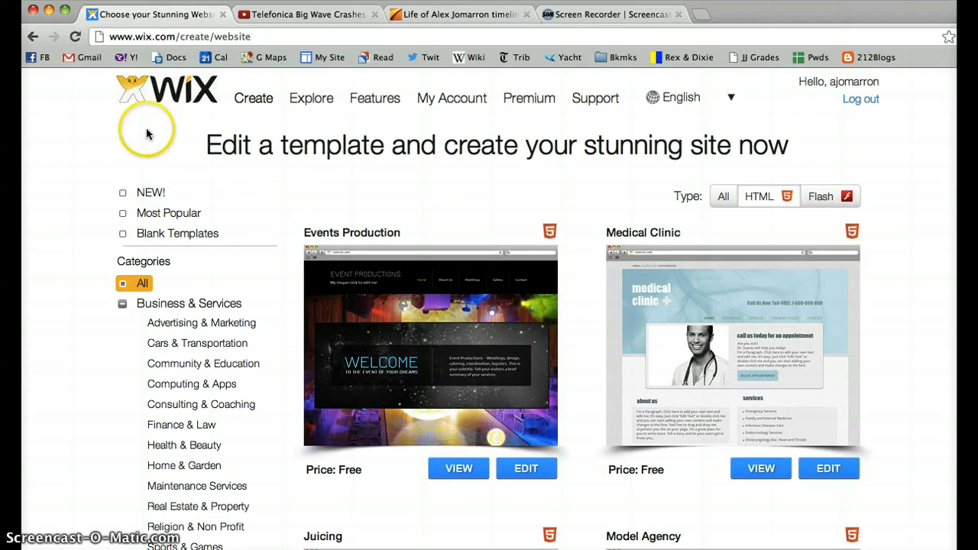
click(187, 235)
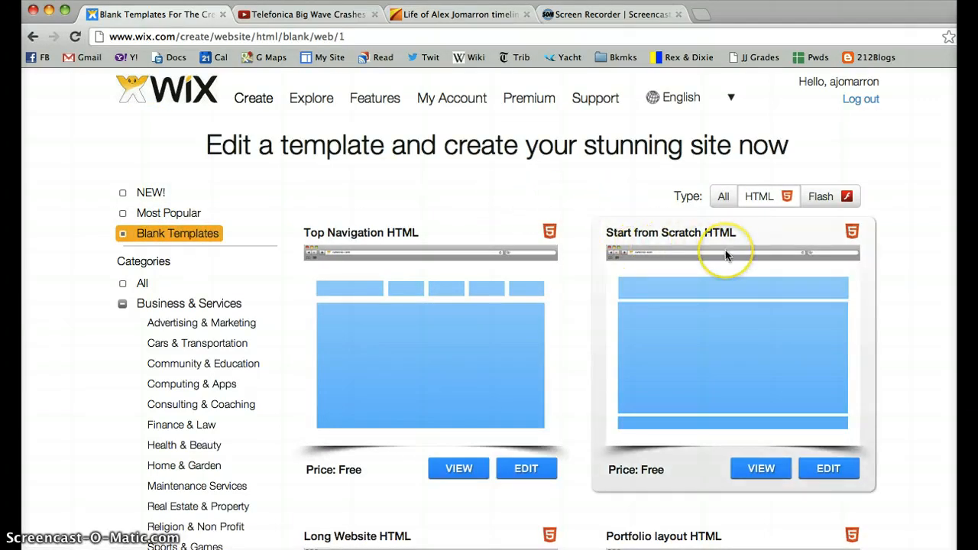
click(825, 472)
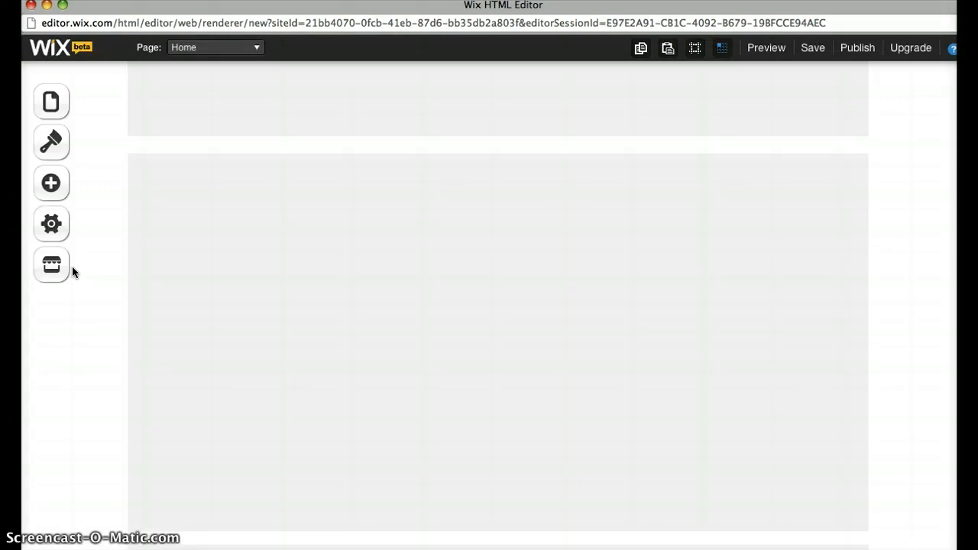
Look over the list of pages in the new site.
click(107, 216)
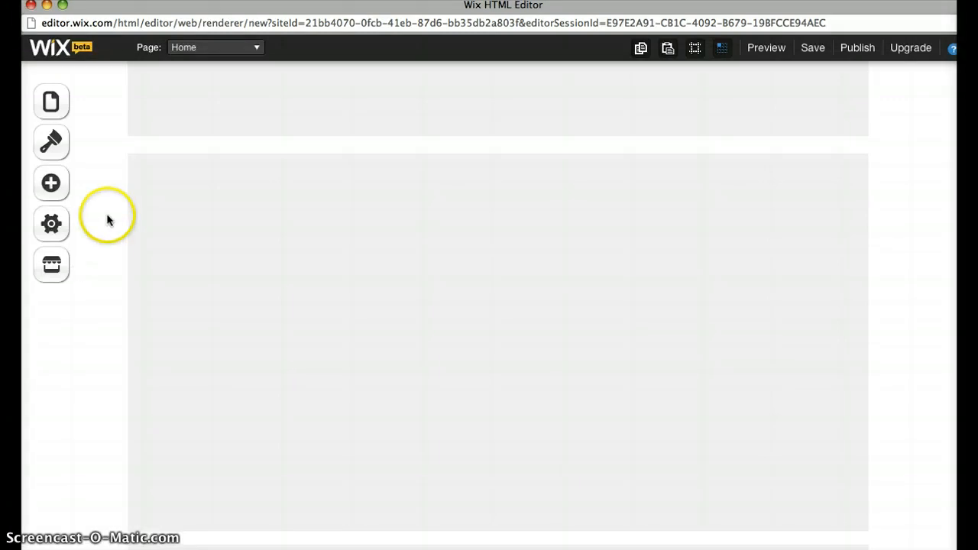
click(52, 104)
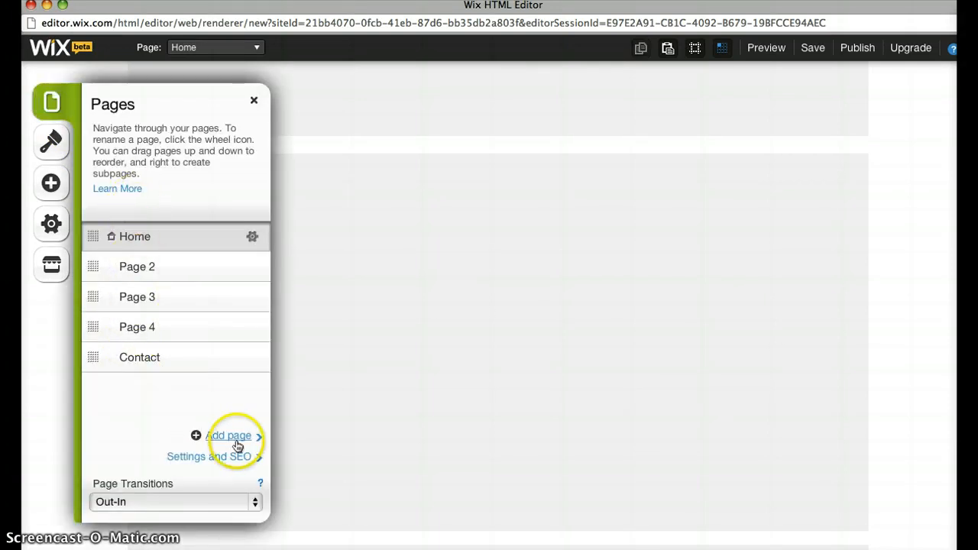
click(255, 101)
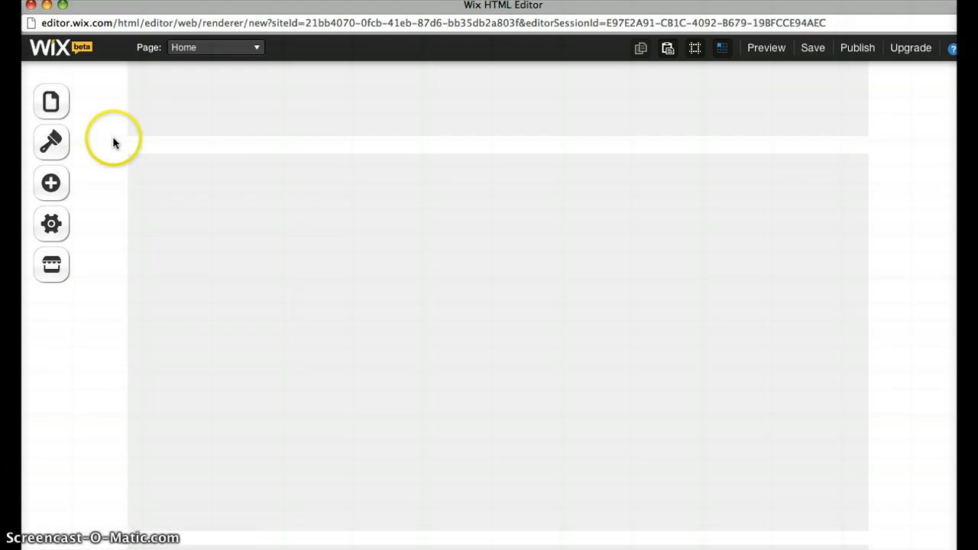
Set the site background to the solid teal preset.
click(52, 142)
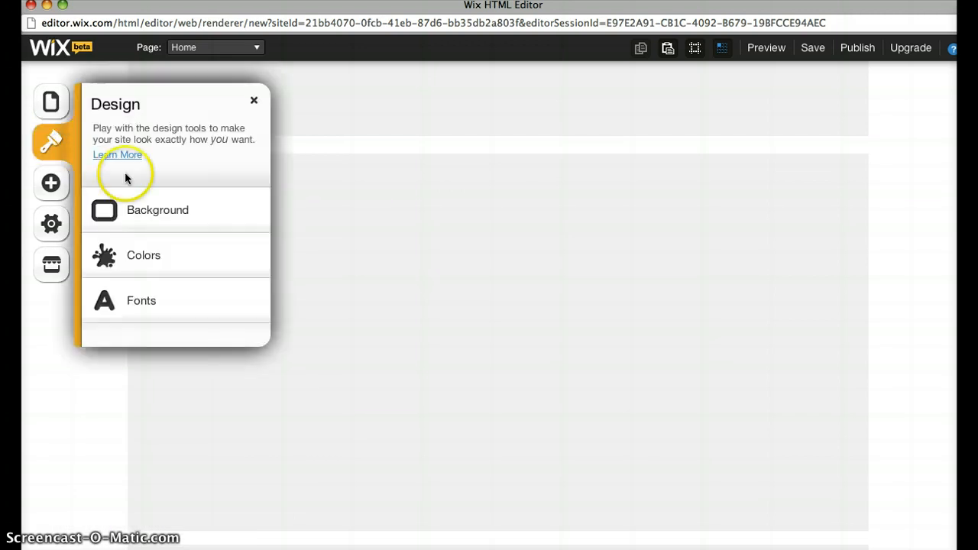
click(102, 211)
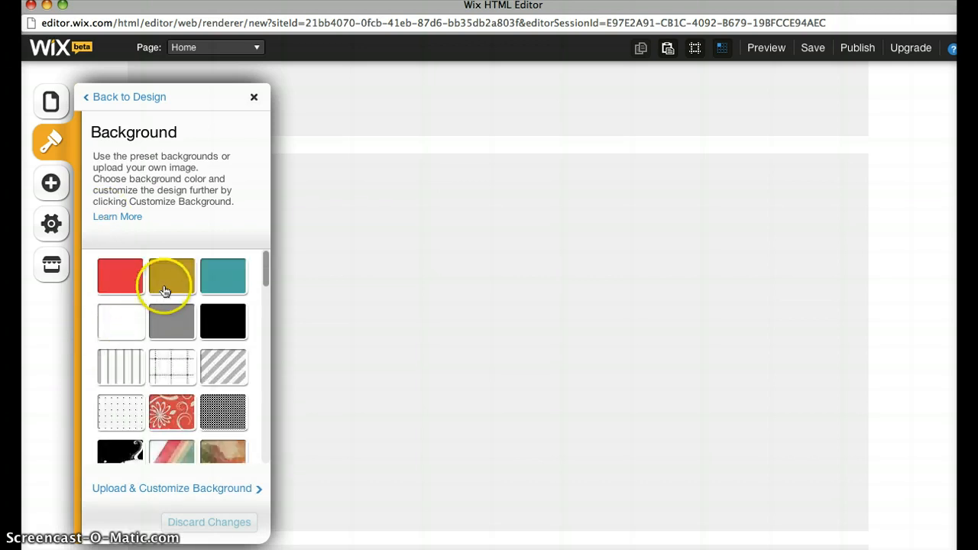
click(217, 283)
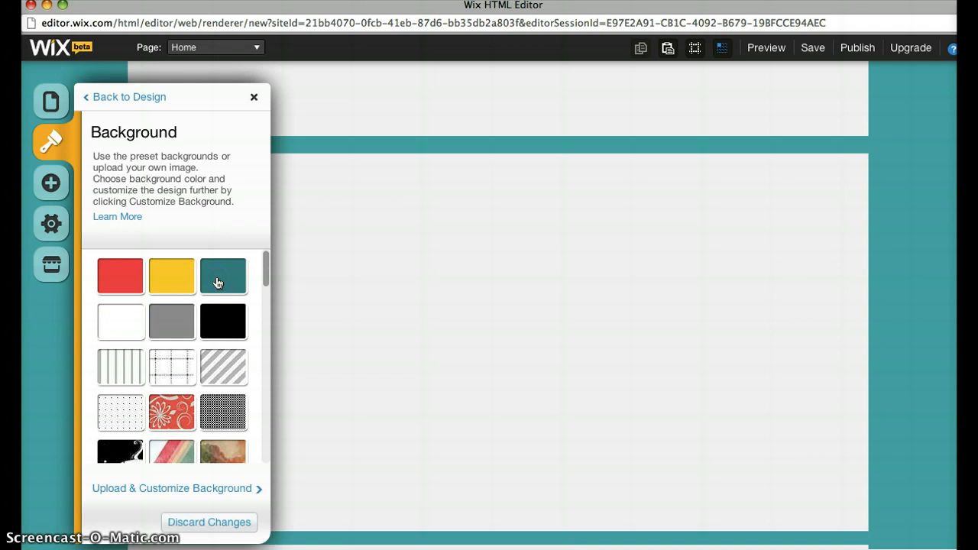
click(255, 97)
Add a title text element to the Home page.
click(59, 191)
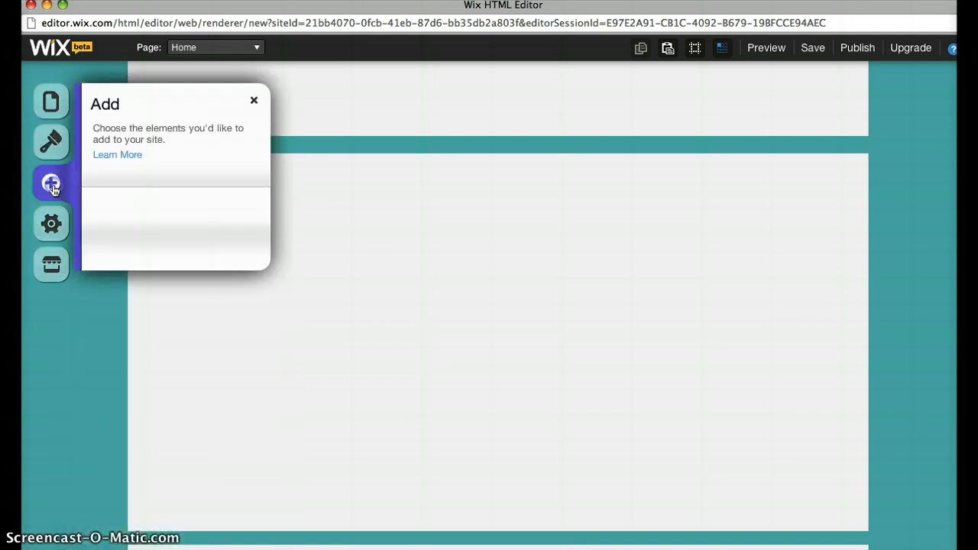
click(109, 214)
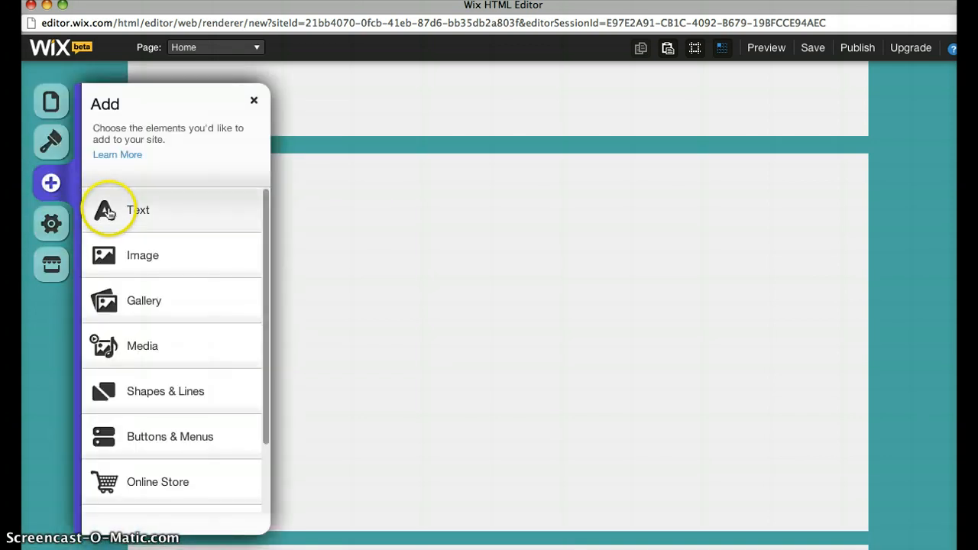
click(99, 251)
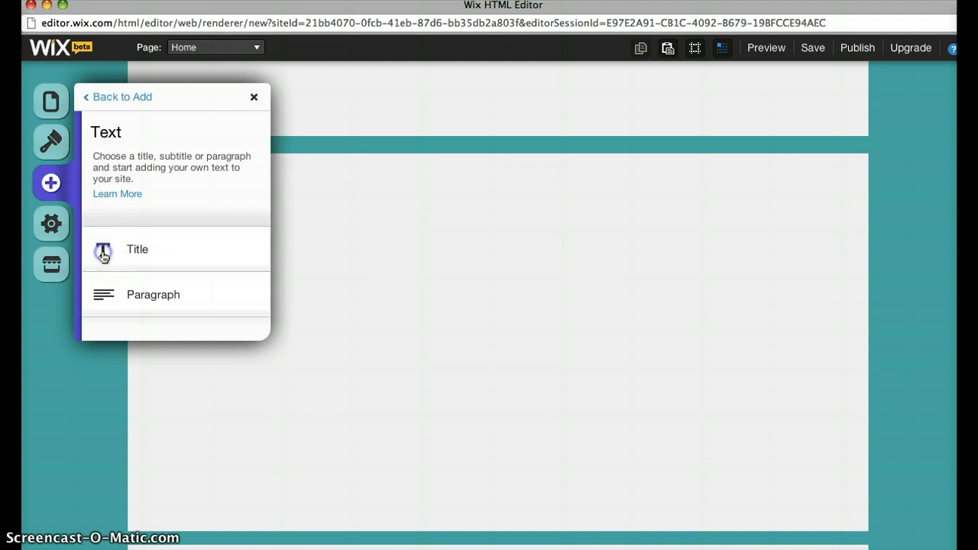
click(307, 98)
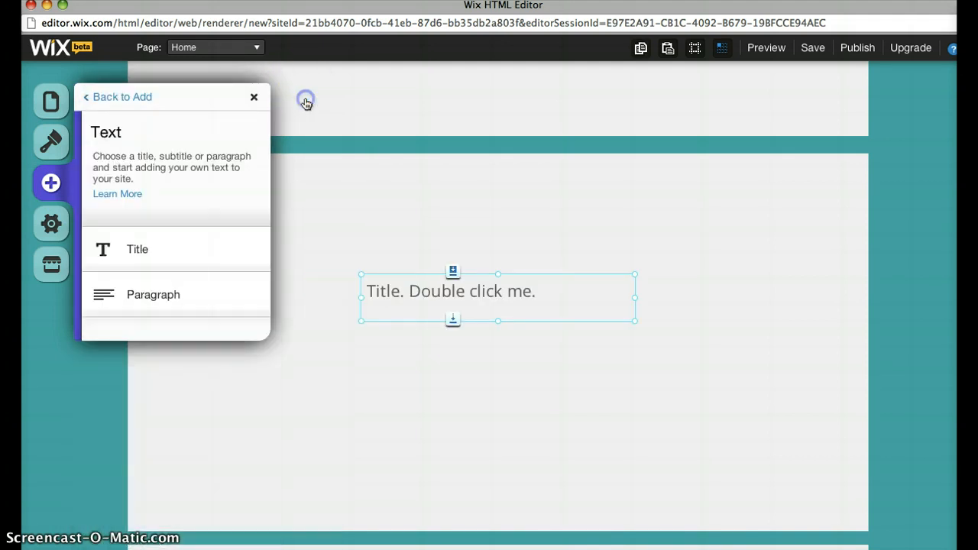
Change the title text to "Civil War & Reconstruction" and move the title into the left side of the page header.
double_click(410, 293)
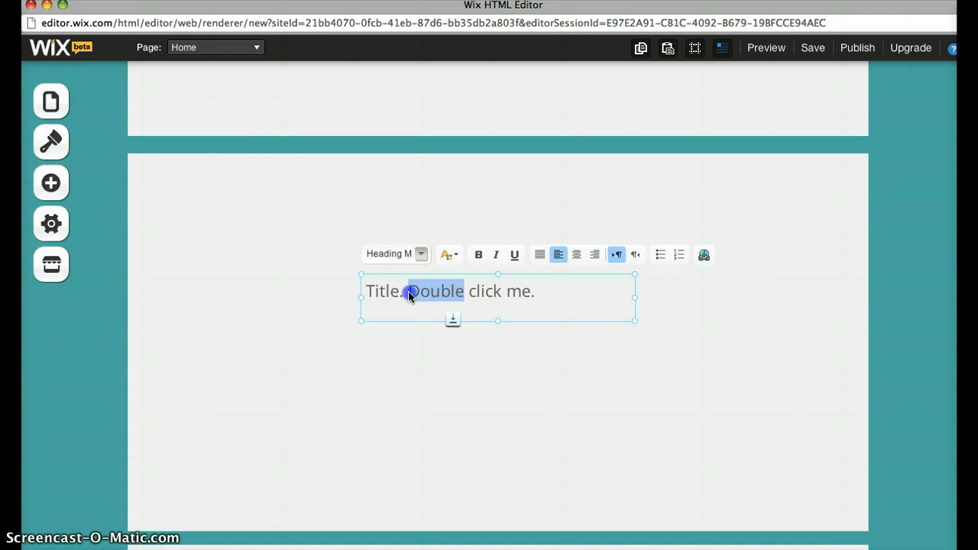
triple_click(409, 291)
text(Civil)
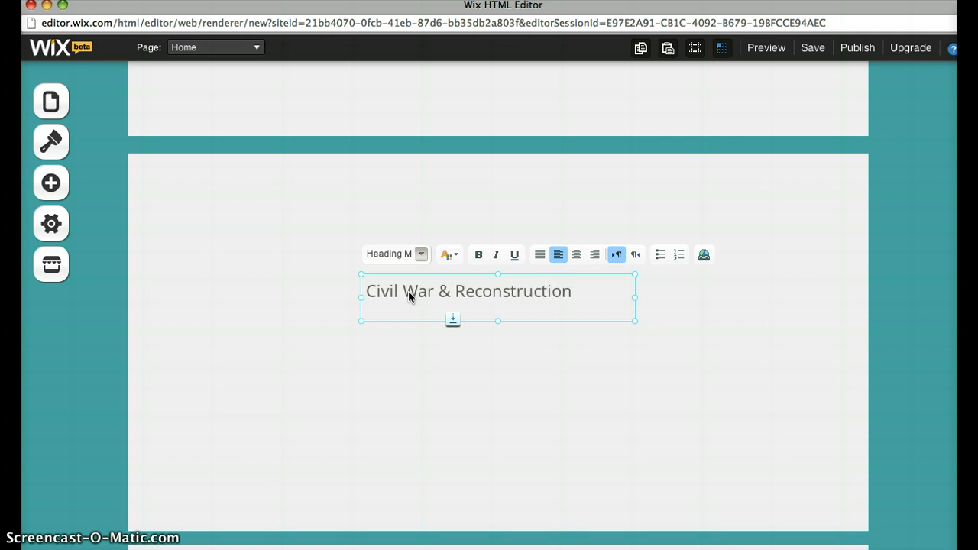
text(War & Reconstruction)
key(Return)
click(413, 361)
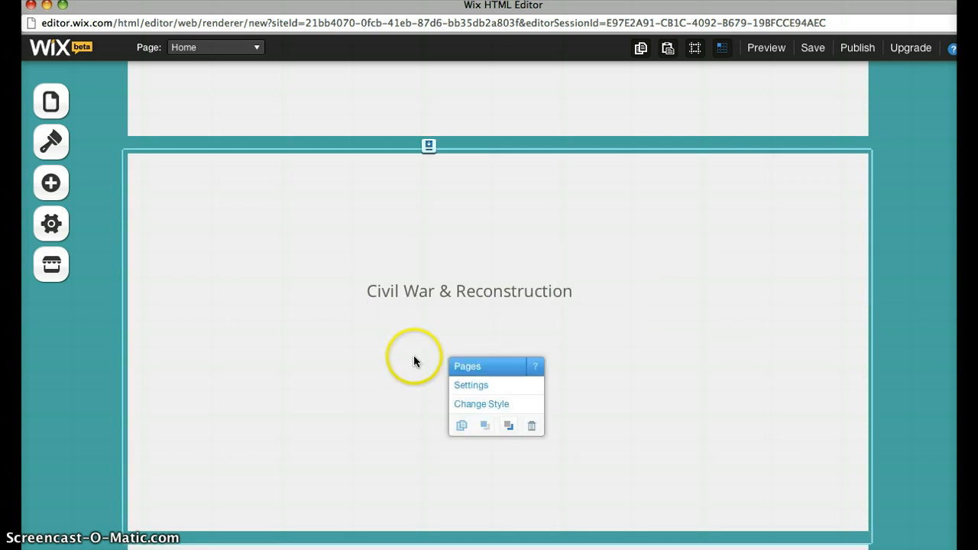
click(442, 294)
drag(441, 292, 214, 81)
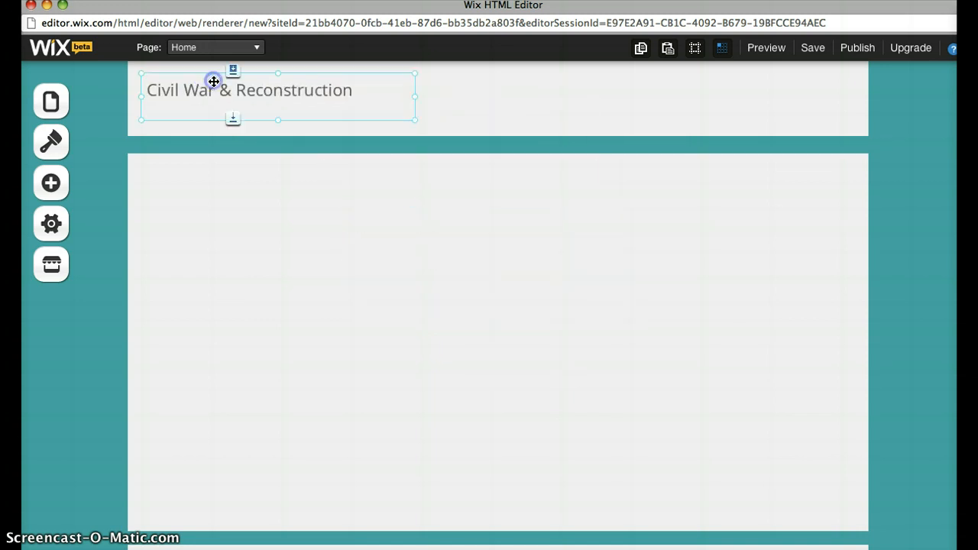
Reopen the header title for text editing and select its whole text.
double_click(218, 92)
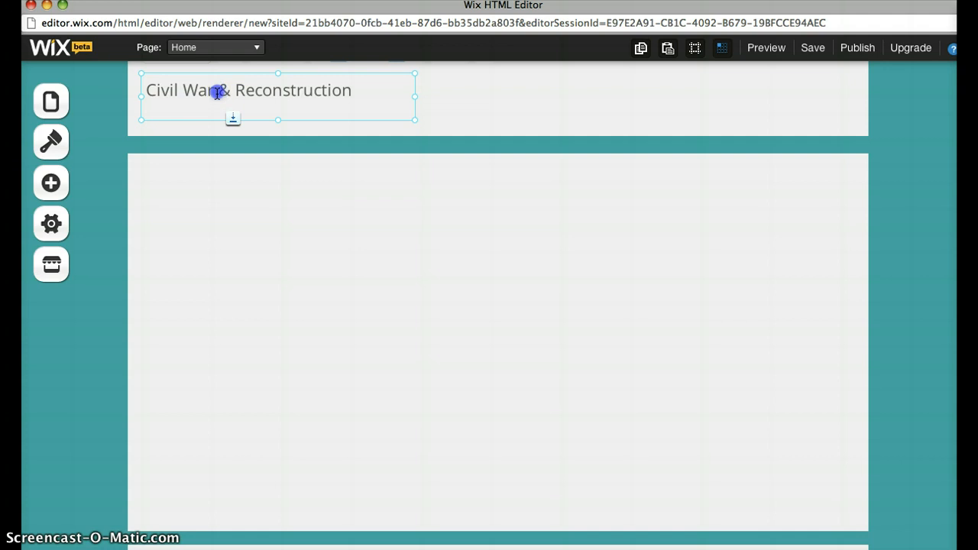
triple_click(219, 90)
click(276, 107)
triple_click(276, 106)
double_click(352, 96)
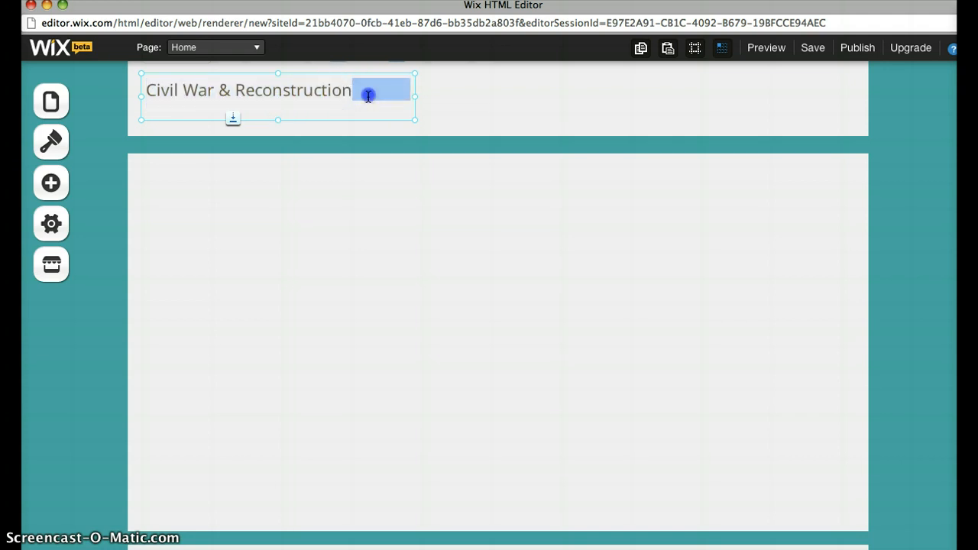
double_click(295, 93)
click(224, 92)
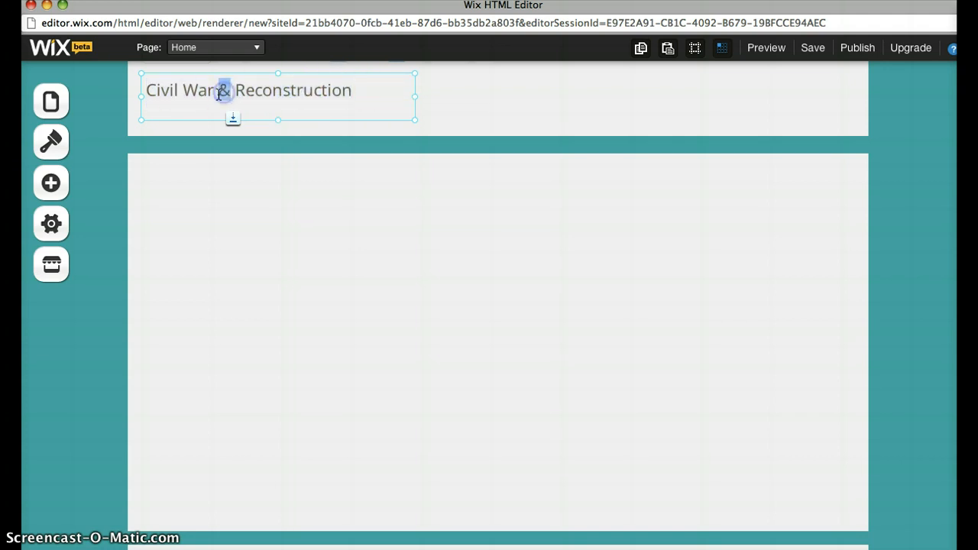
double_click(160, 96)
click(233, 116)
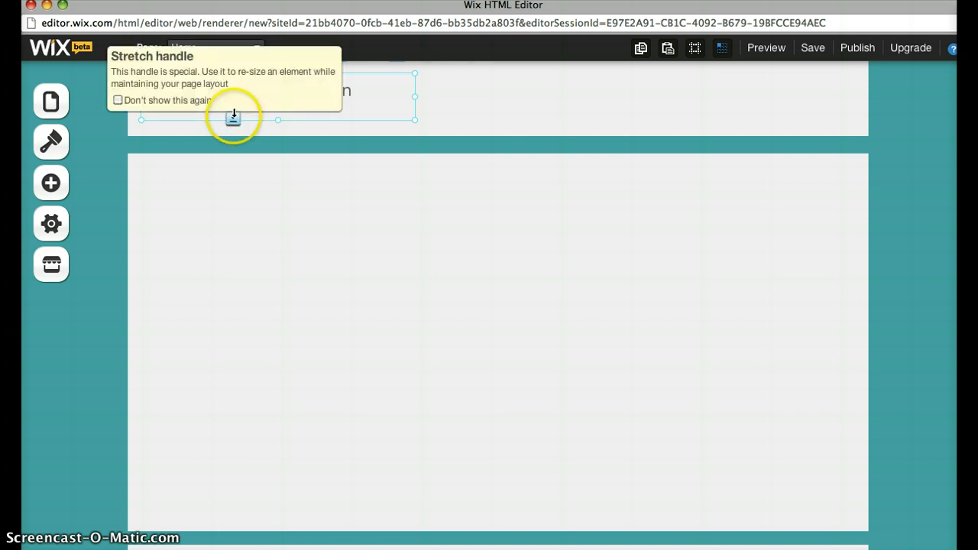
click(355, 114)
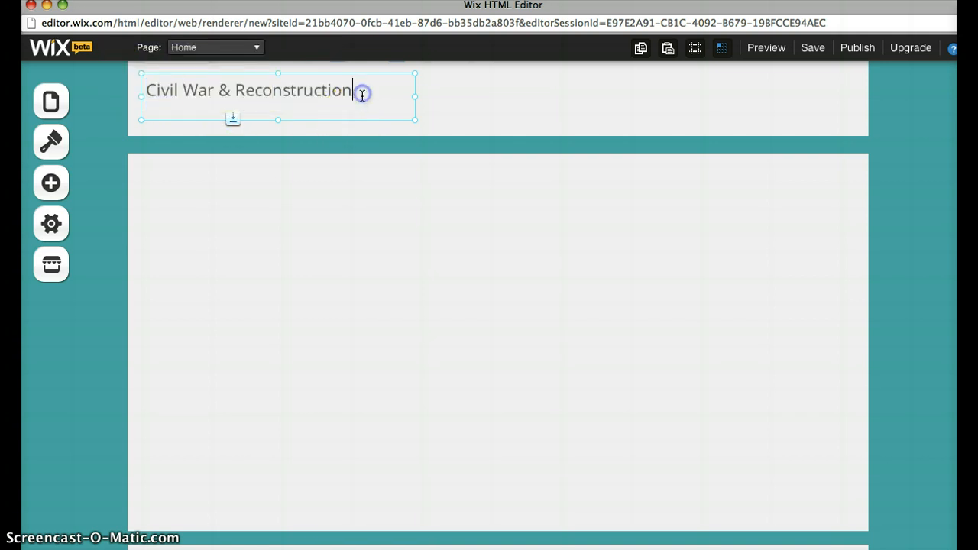
triple_click(362, 93)
triple_click(269, 87)
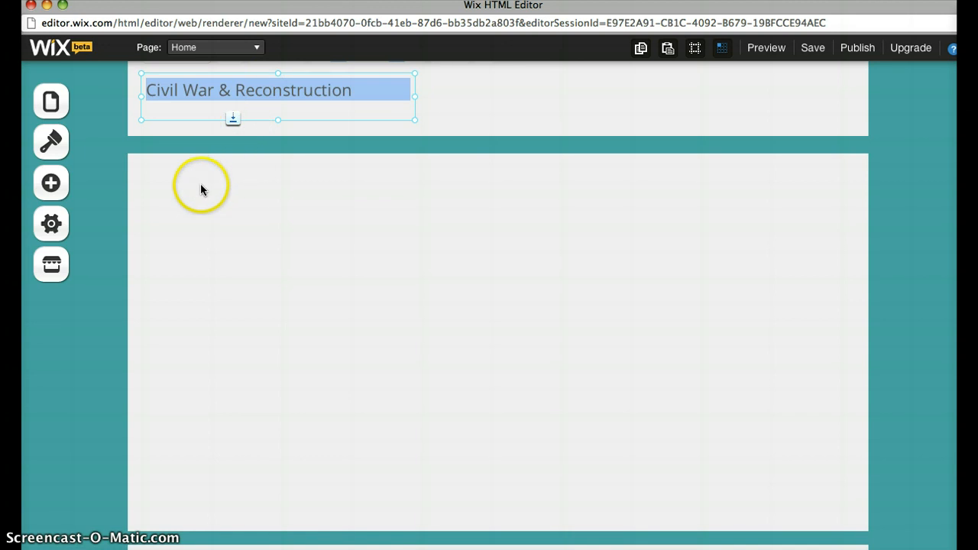
click(179, 181)
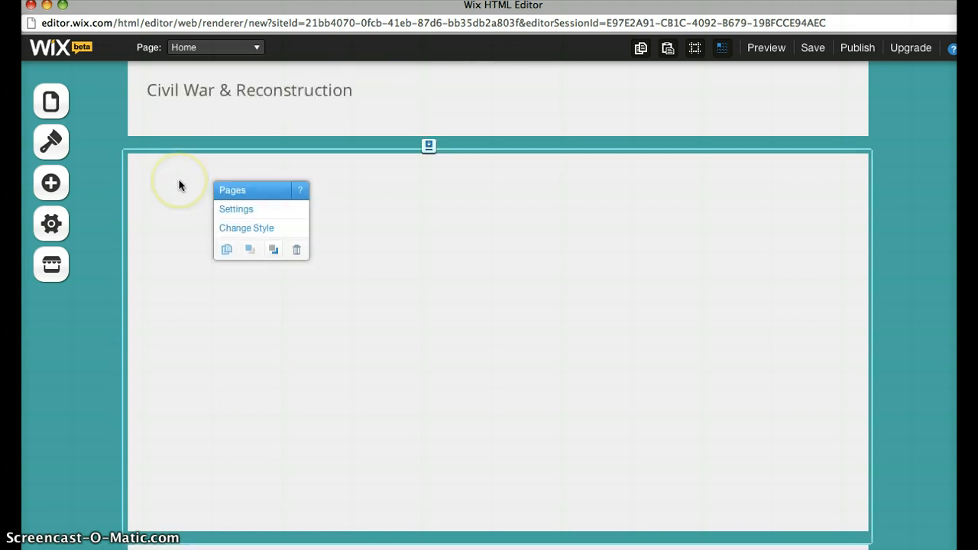
click(236, 209)
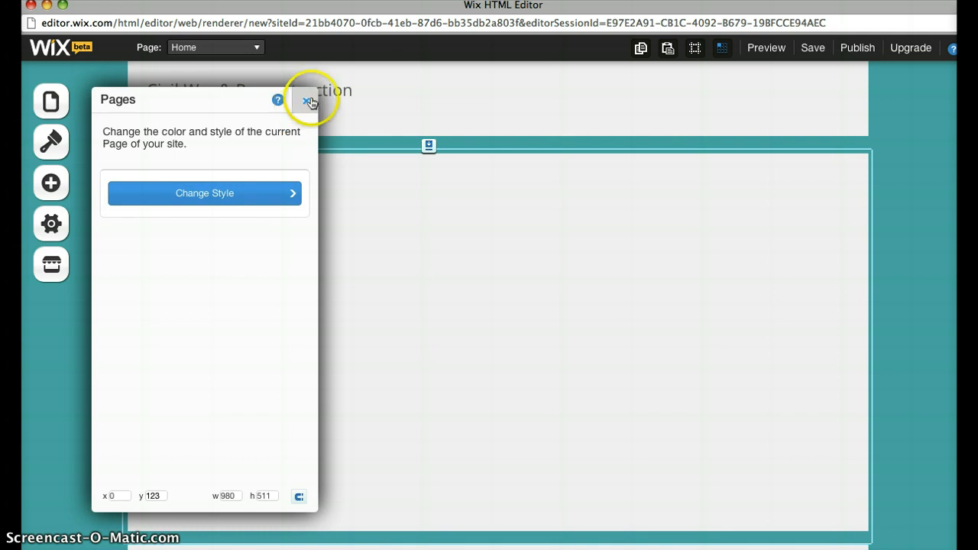
click(309, 102)
click(294, 83)
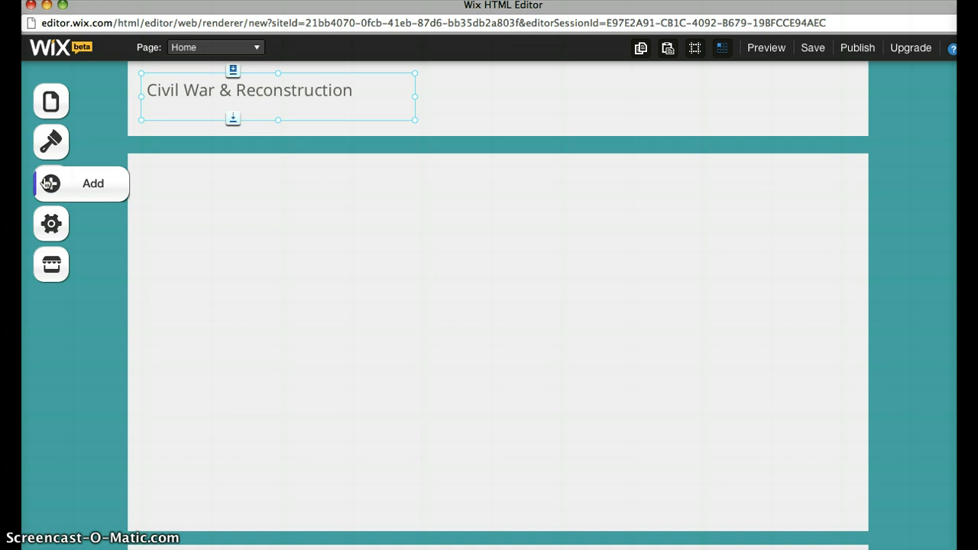
Add a standard image element to the main area of the Home page.
click(47, 183)
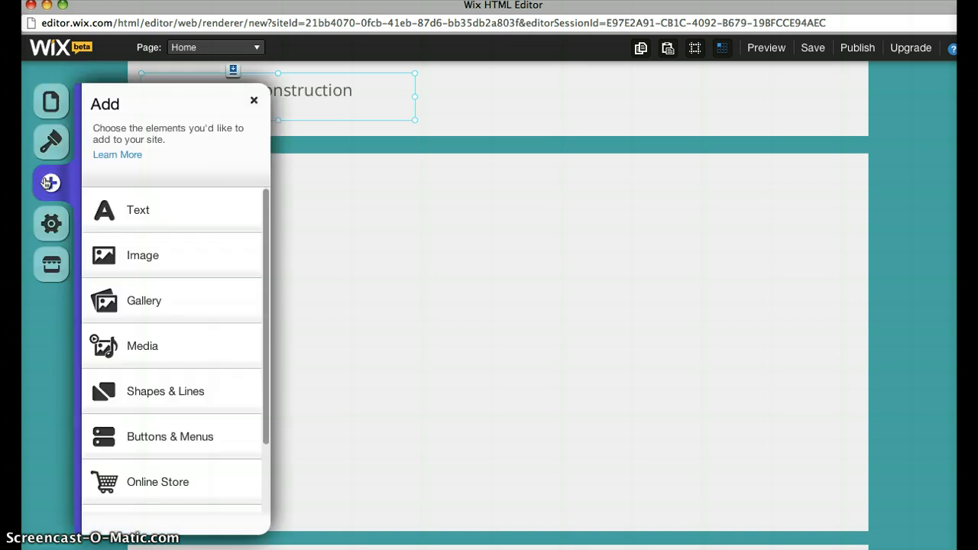
click(120, 259)
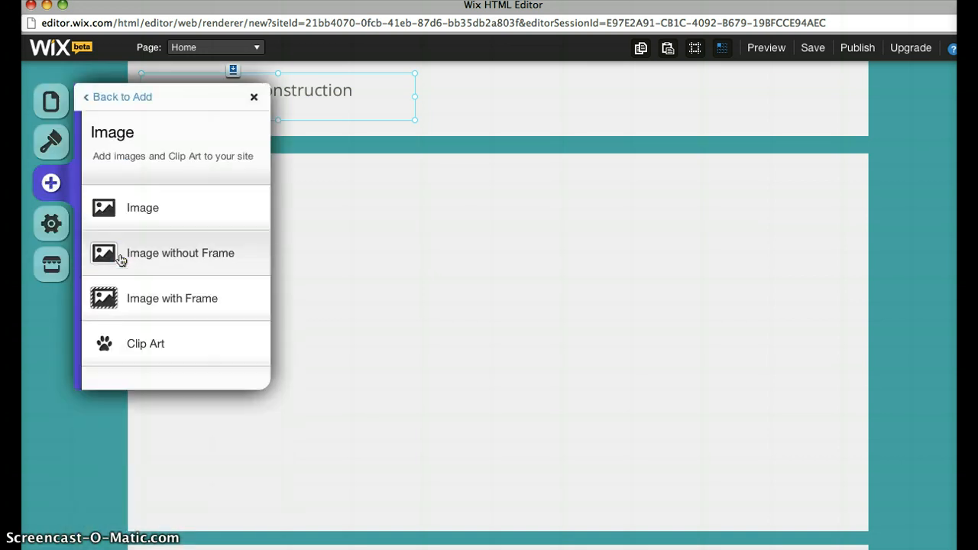
click(104, 209)
click(124, 215)
click(473, 276)
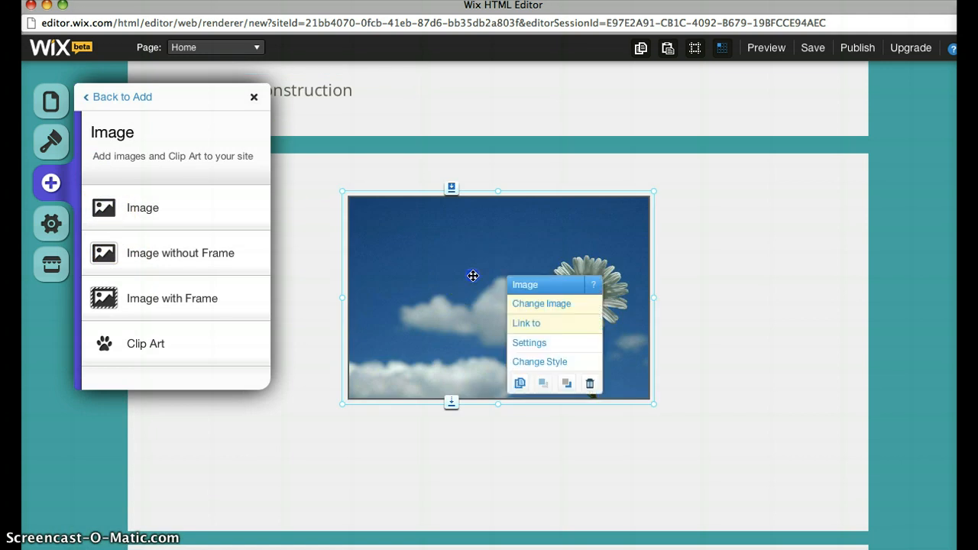
Replace the placeholder picture with the uploaded image Vw1.
click(539, 307)
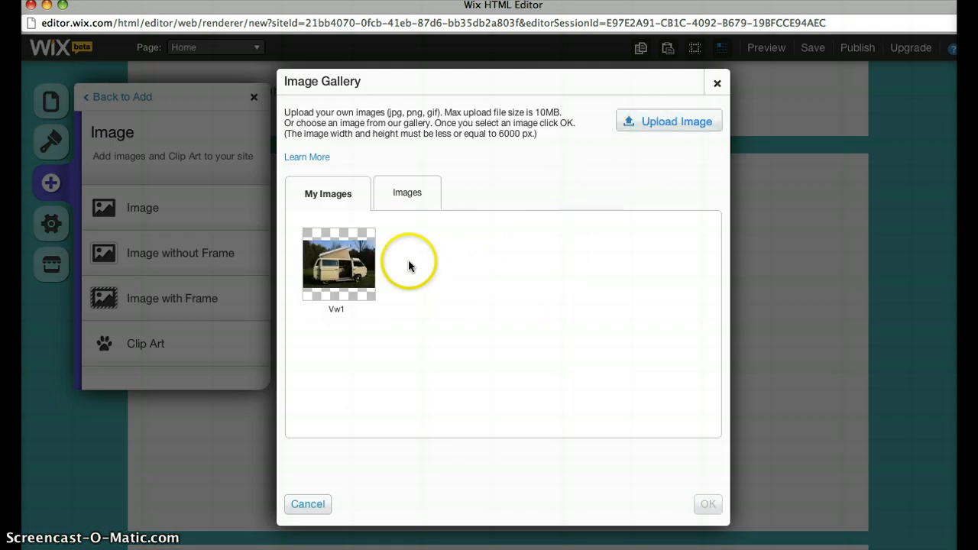
click(338, 267)
double_click(339, 267)
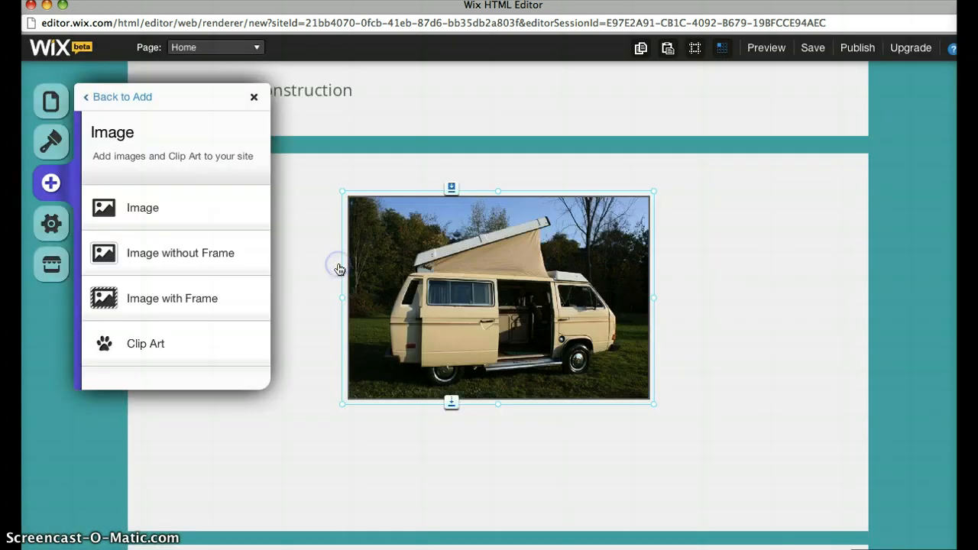
Shrink the van image to roughly half its size and place it in the upper-right corner of the page's main area.
drag(442, 260, 649, 242)
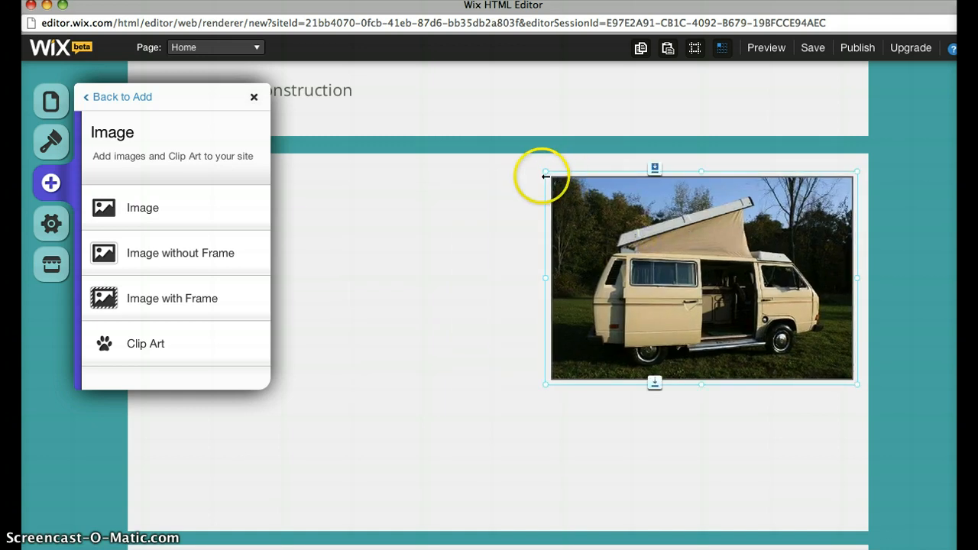
drag(544, 169, 687, 277)
drag(732, 338, 746, 219)
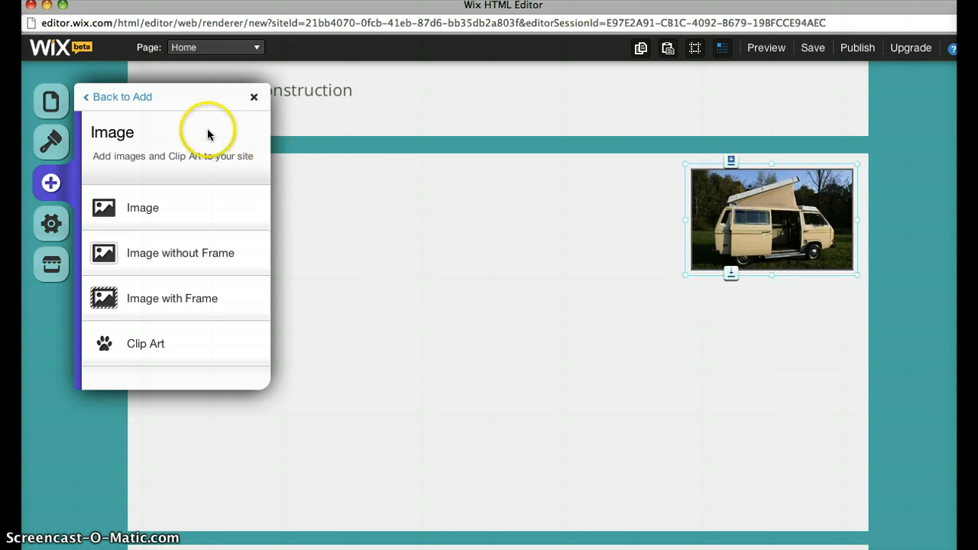
click(122, 97)
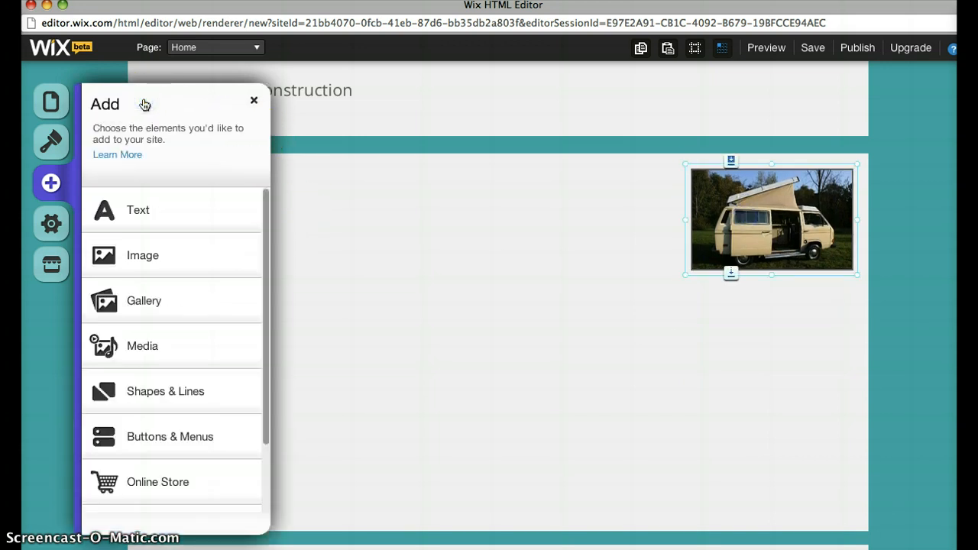
Add a video element to the page, shrink it to about 60% and place it directly beside the van image.
click(123, 214)
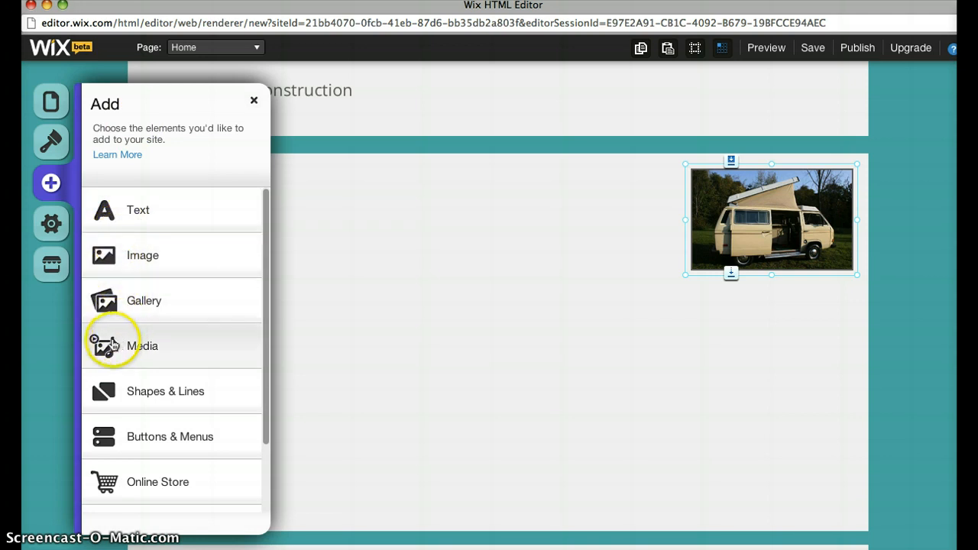
click(112, 345)
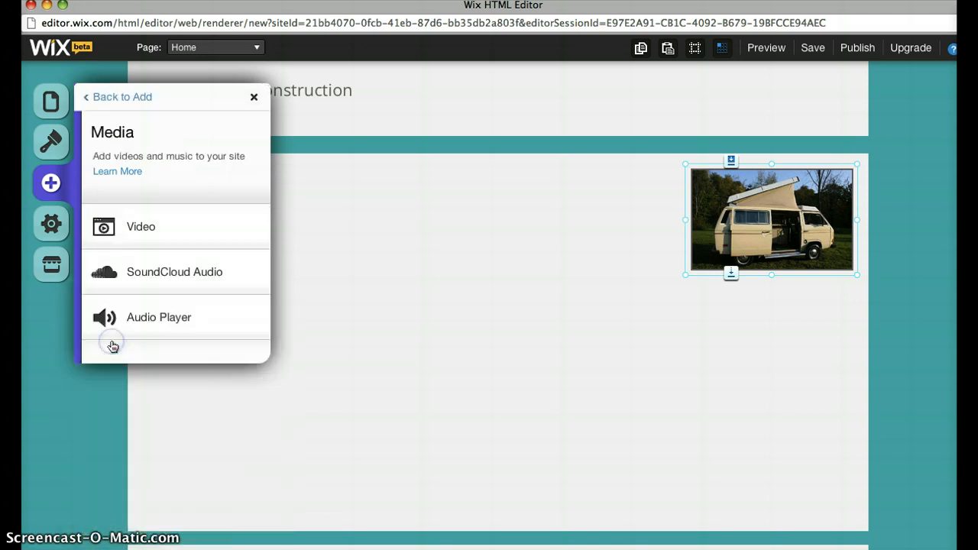
click(105, 230)
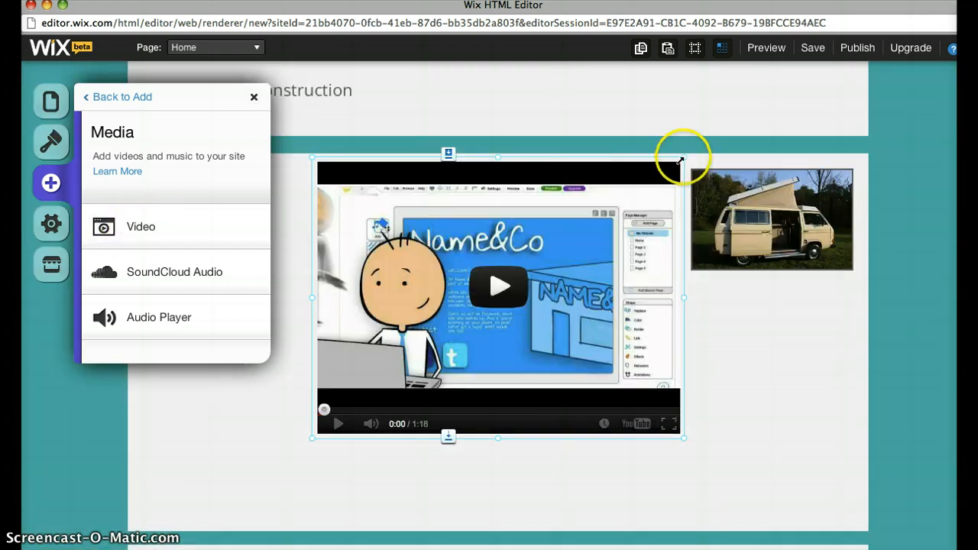
drag(682, 159, 542, 281)
drag(483, 338, 621, 235)
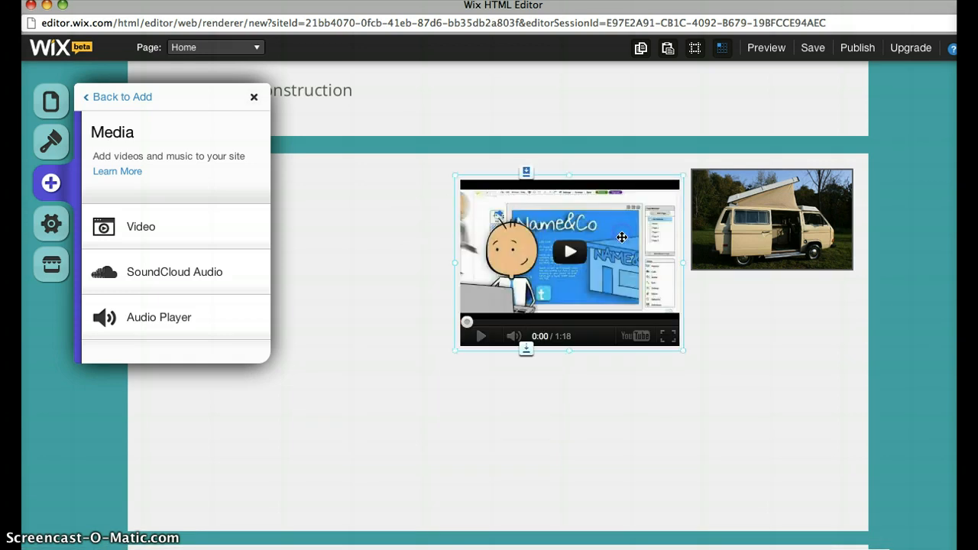
Open the video element's settings and clear the default video URL.
click(494, 272)
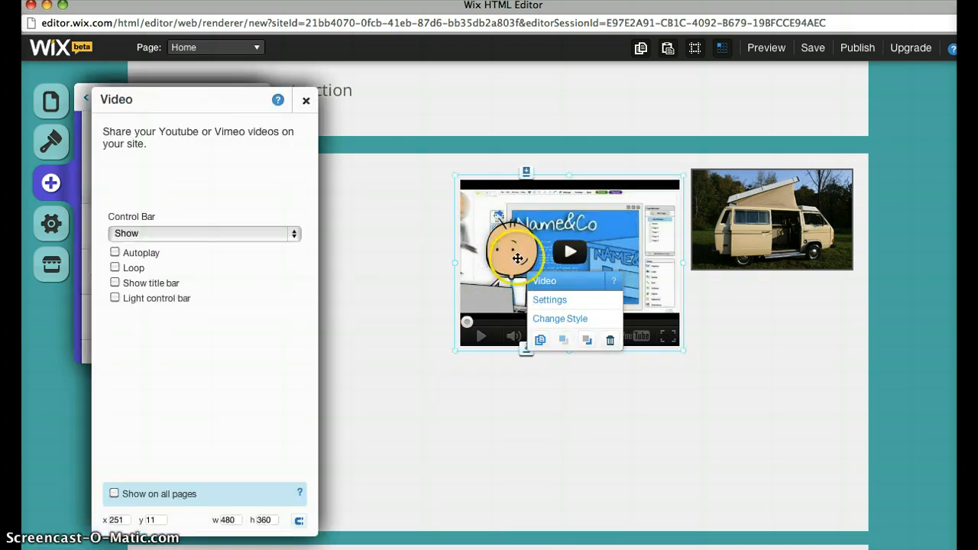
click(540, 302)
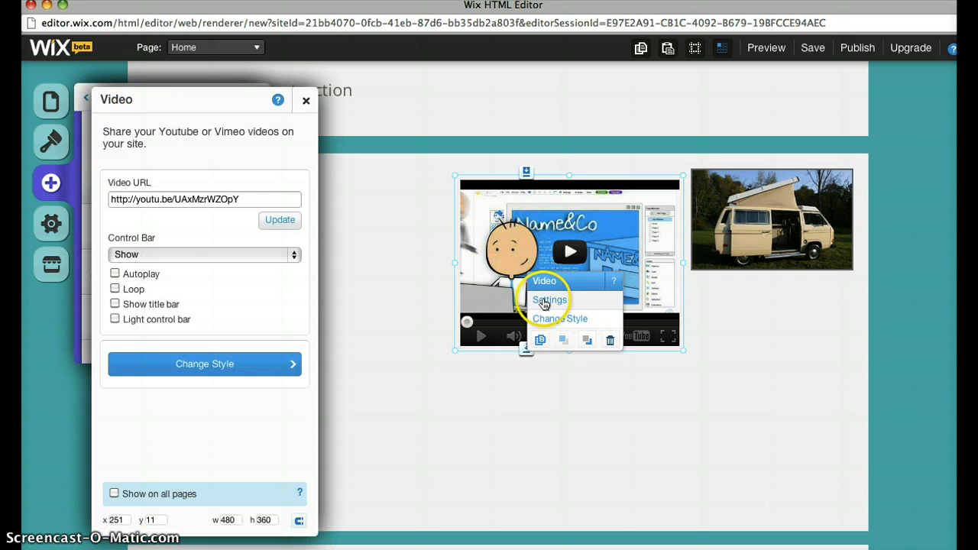
click(174, 200)
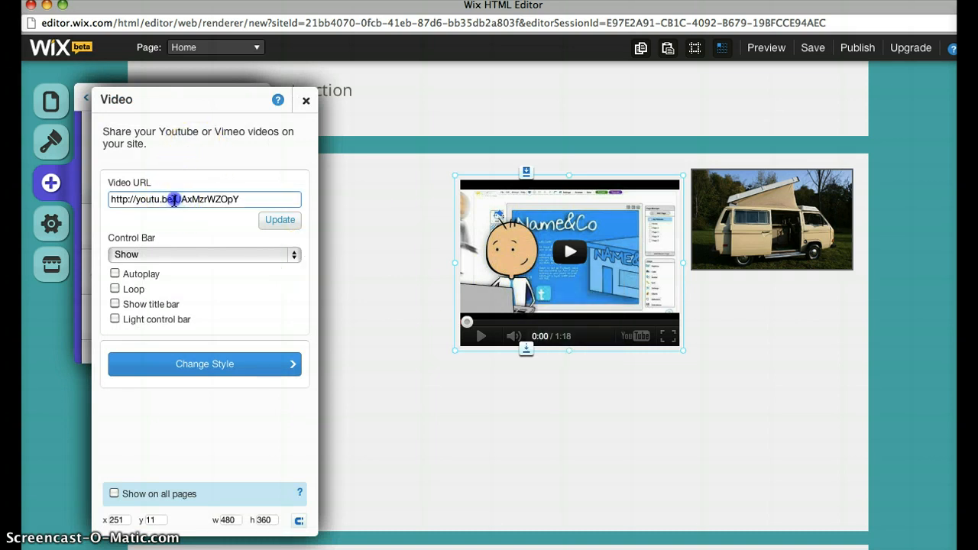
triple_click(174, 199)
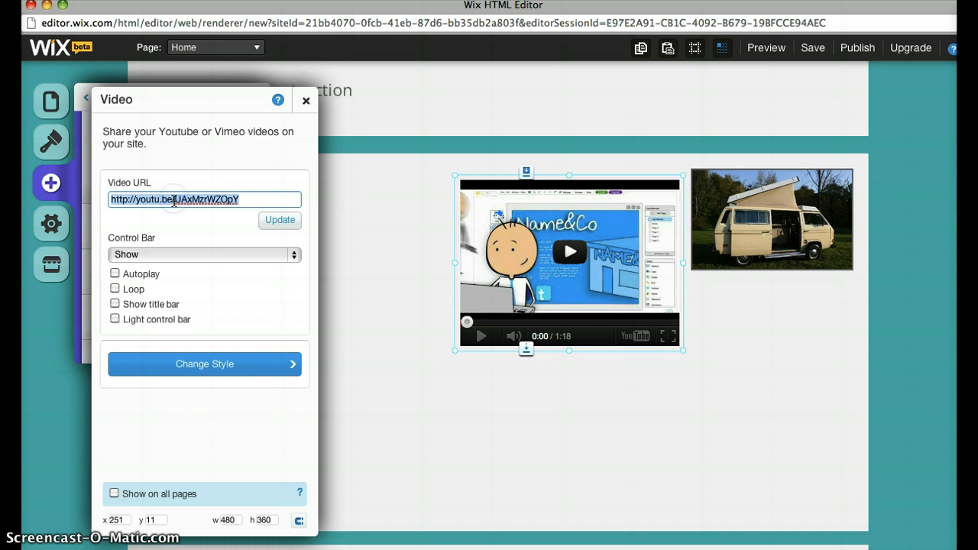
key(BackSpace)
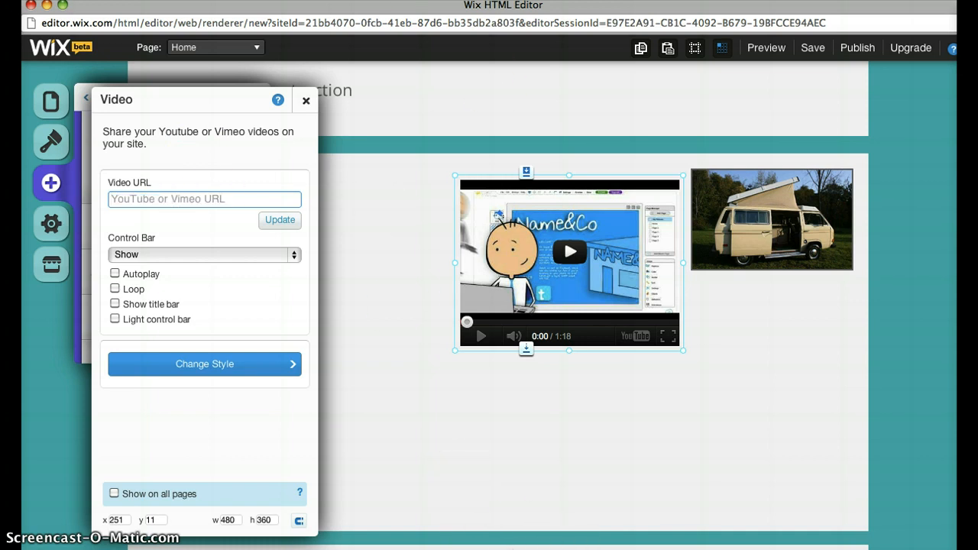
Copy the web address of the YouTube video "Telefonica Big Wave Crashes" from the other browser window and return to the Wix editor.
click(358, 2)
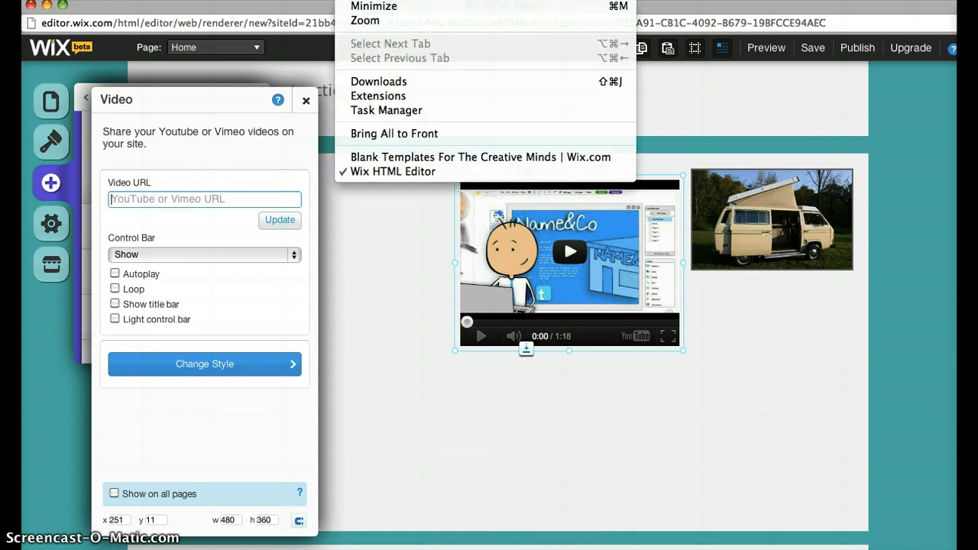
click(378, 158)
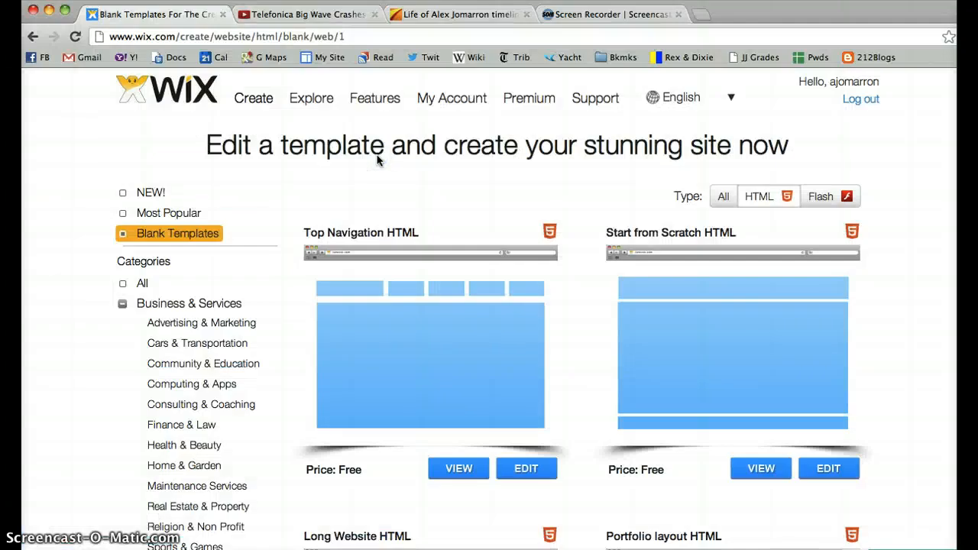
click(310, 14)
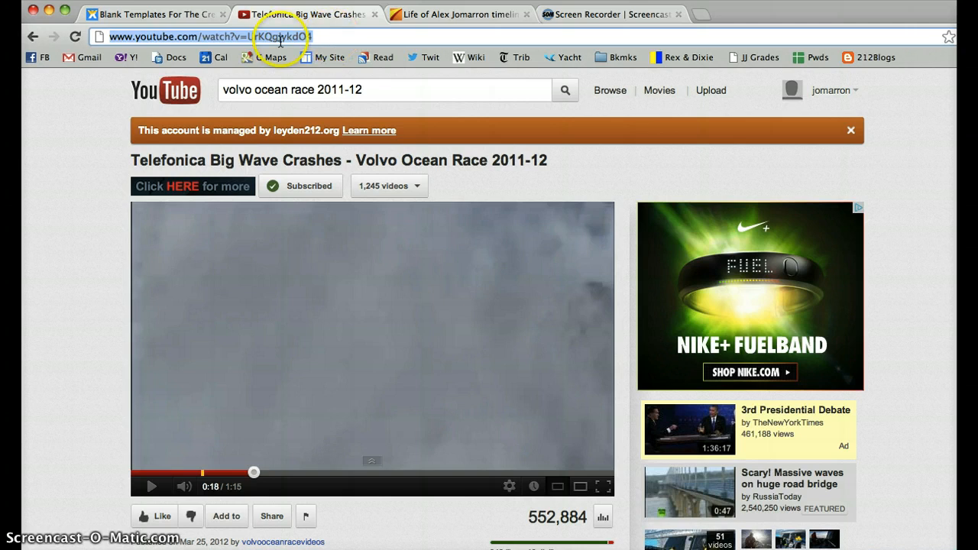
click(340, 2)
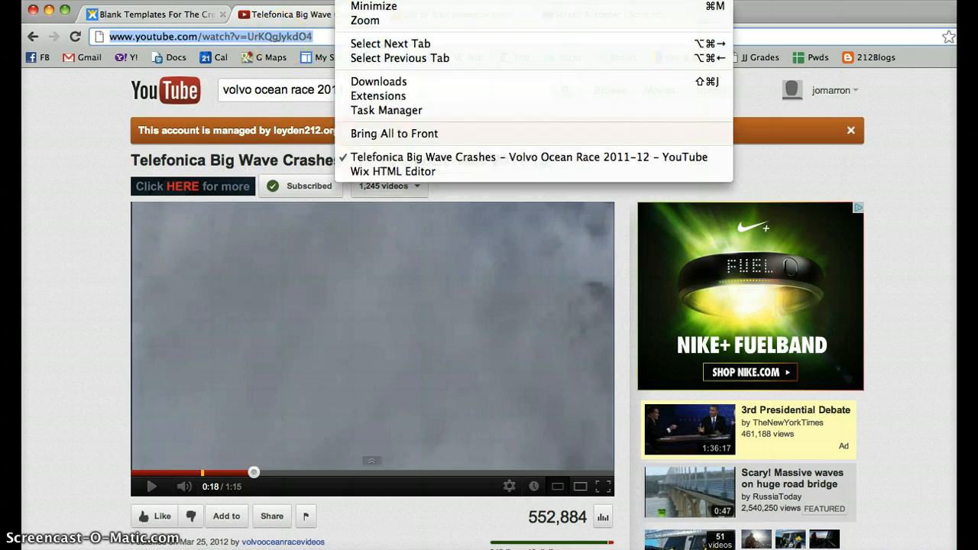
click(367, 171)
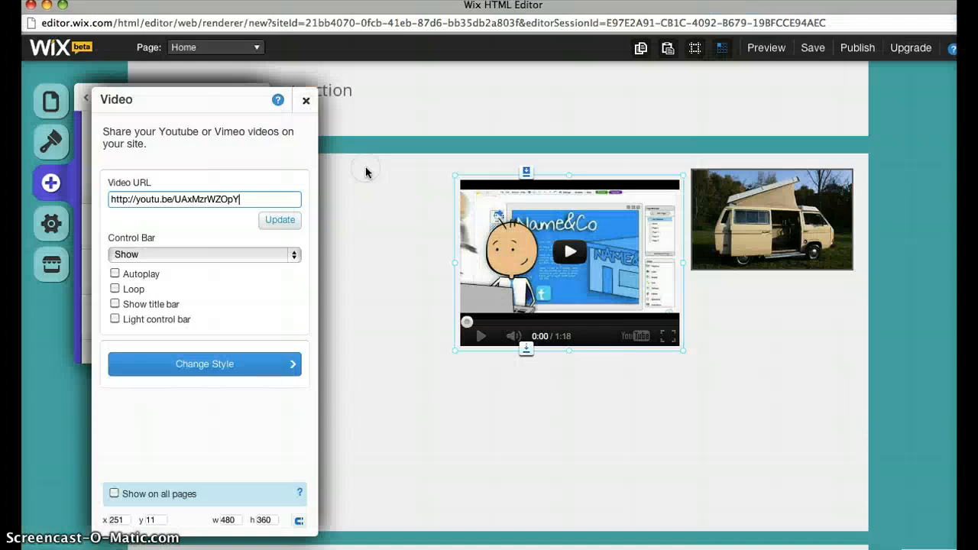
triple_click(269, 198)
text(http://www.youtube.com/watch?v=UrKQgjykdO4)
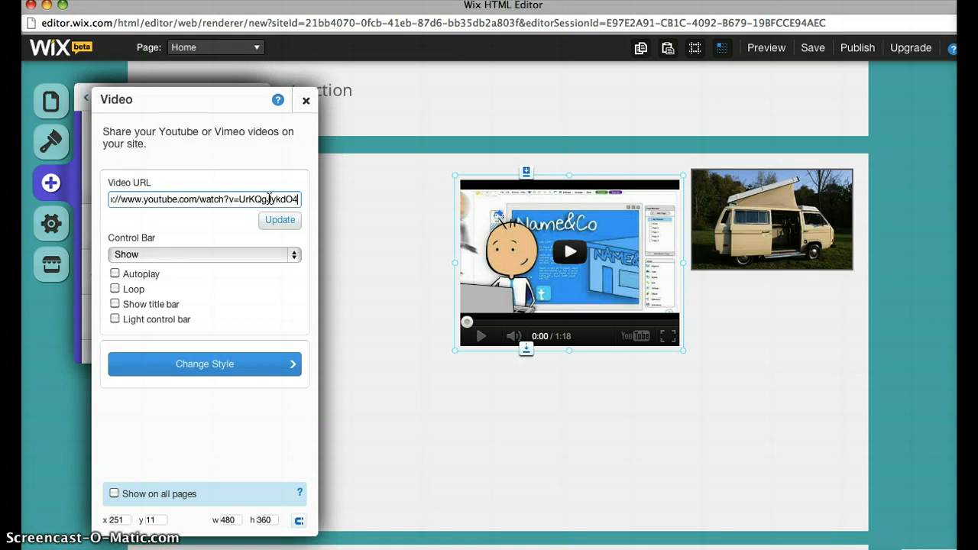
click(279, 220)
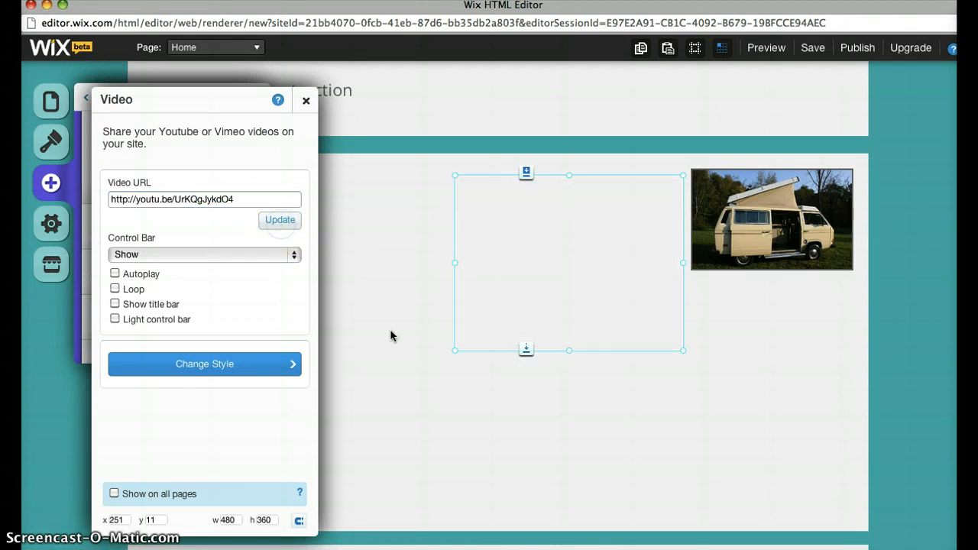
click(415, 359)
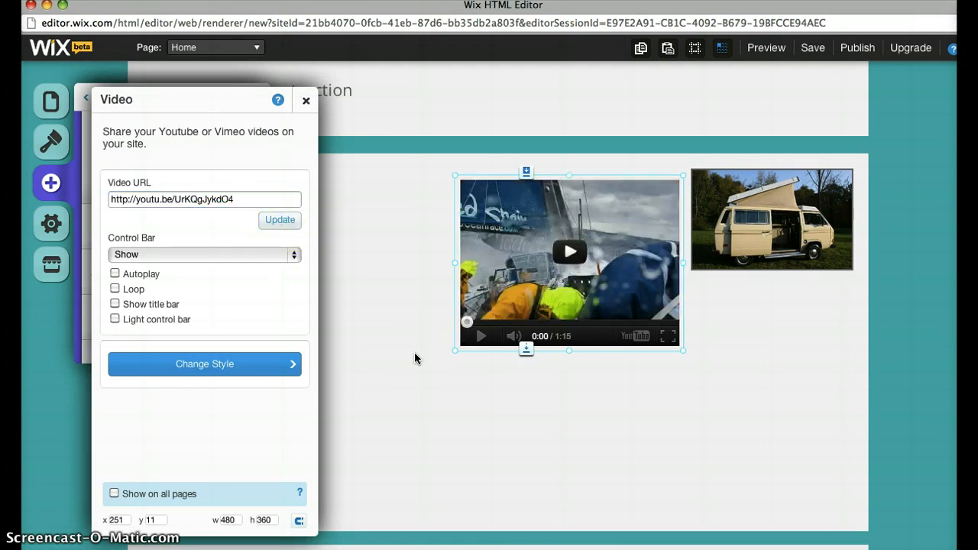
click(569, 254)
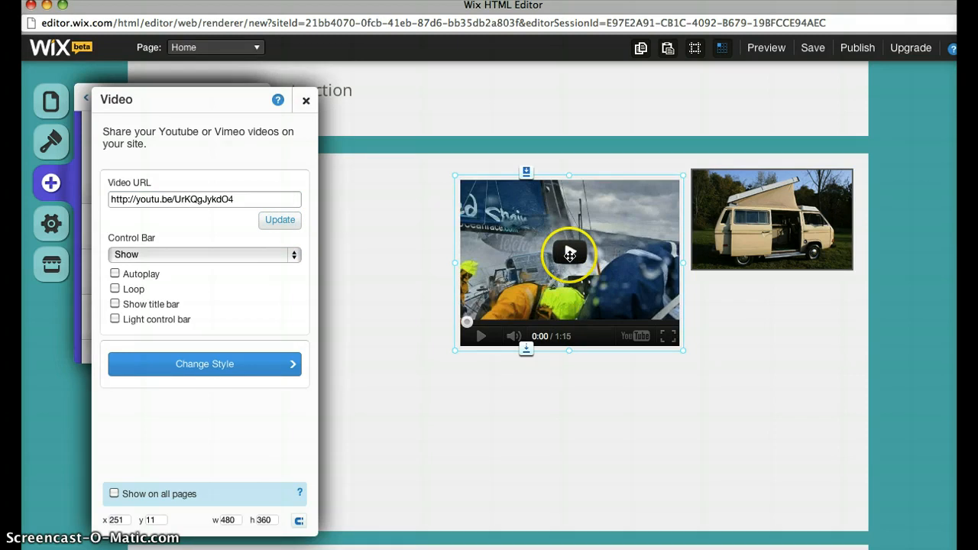
click(570, 424)
click(319, 112)
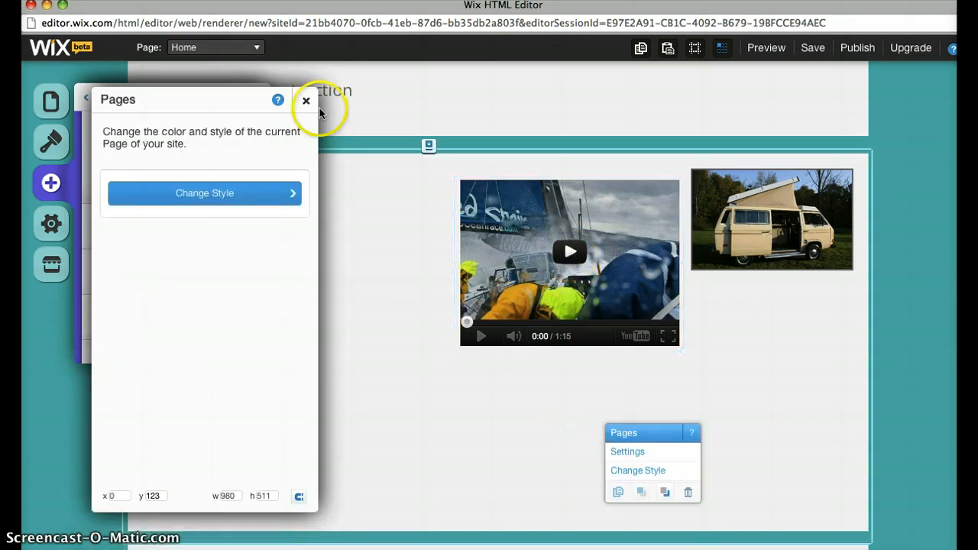
click(306, 100)
click(253, 98)
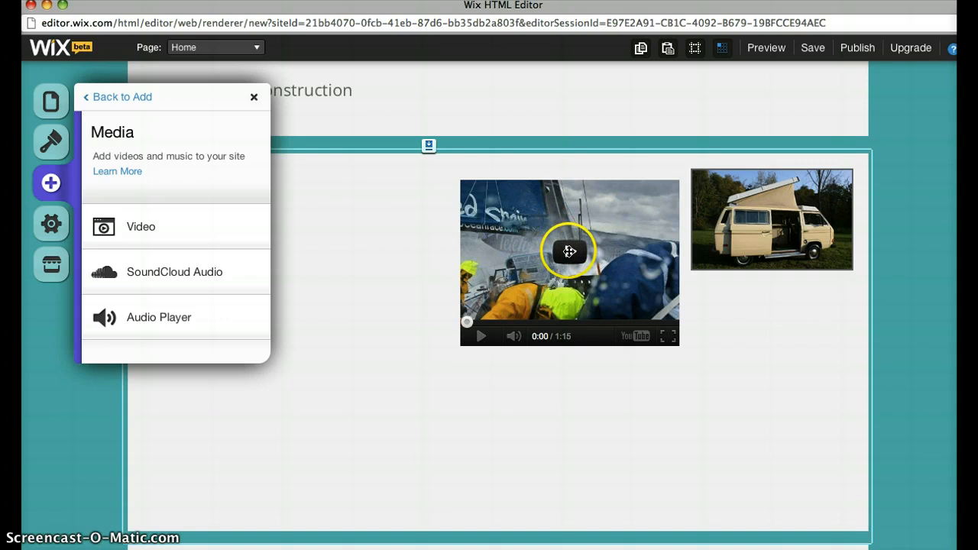
Add an HTML app element, place it below the video and widen it to reach the van image's outer edge.
click(127, 99)
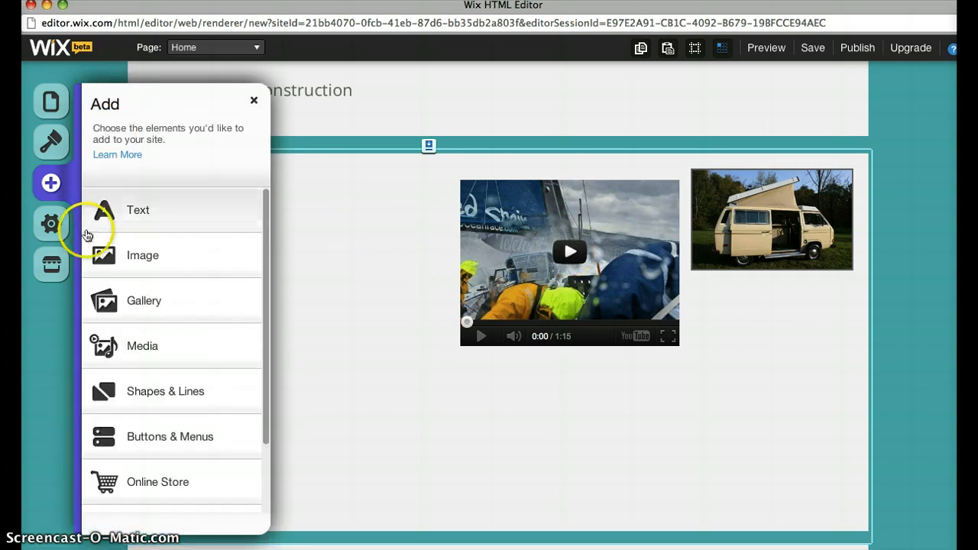
drag(264, 382, 268, 455)
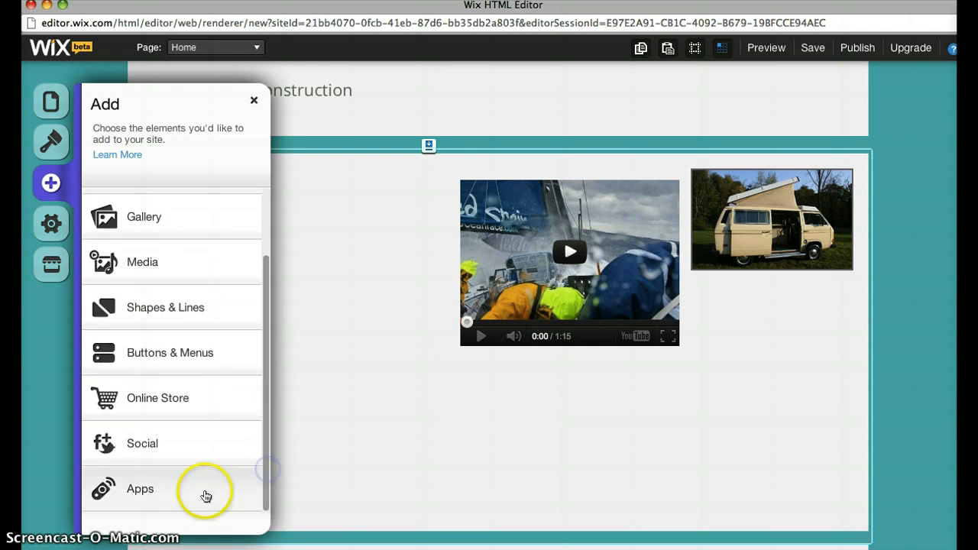
click(148, 494)
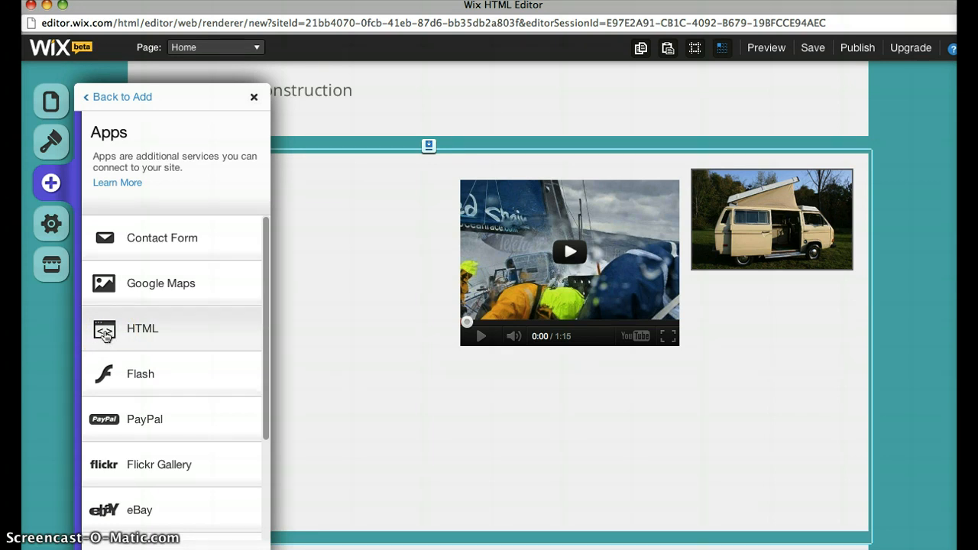
click(106, 336)
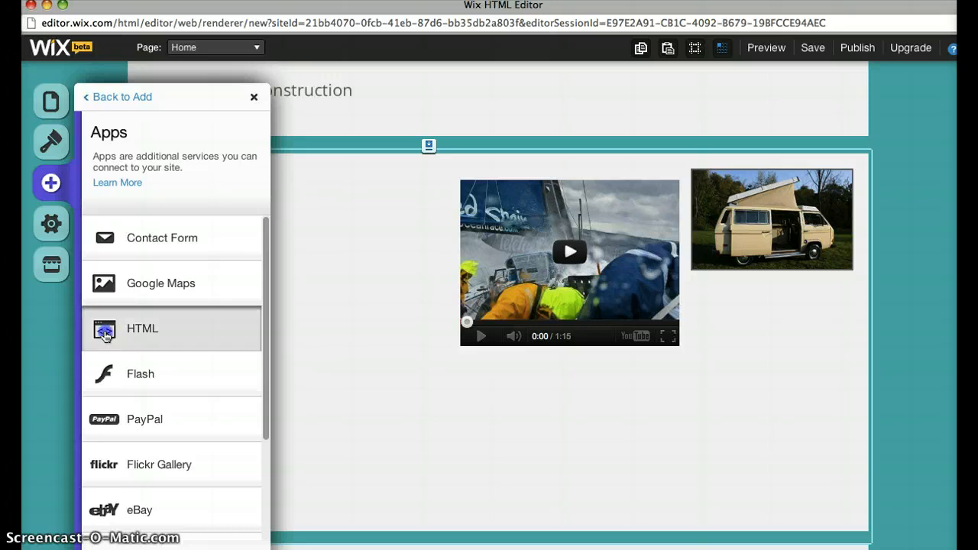
drag(457, 297, 417, 441)
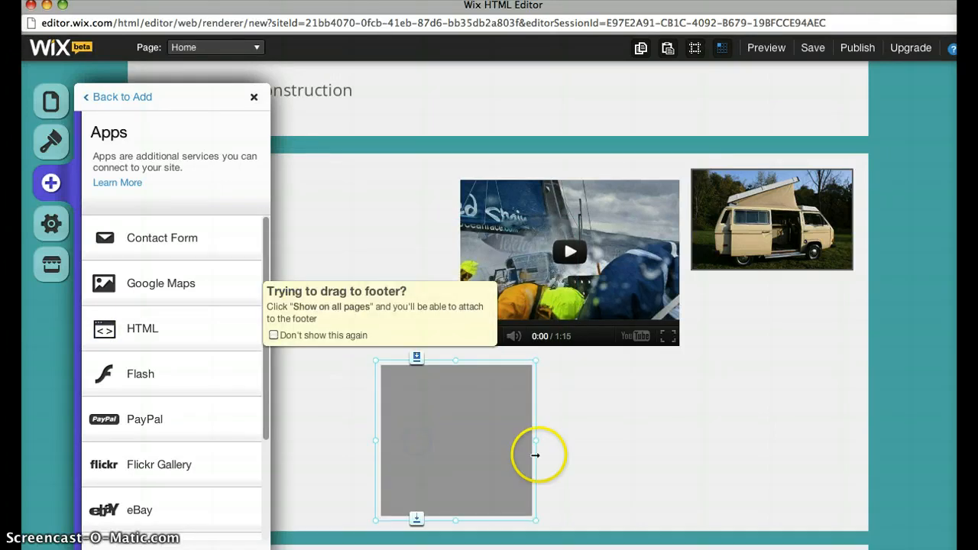
drag(534, 441, 850, 440)
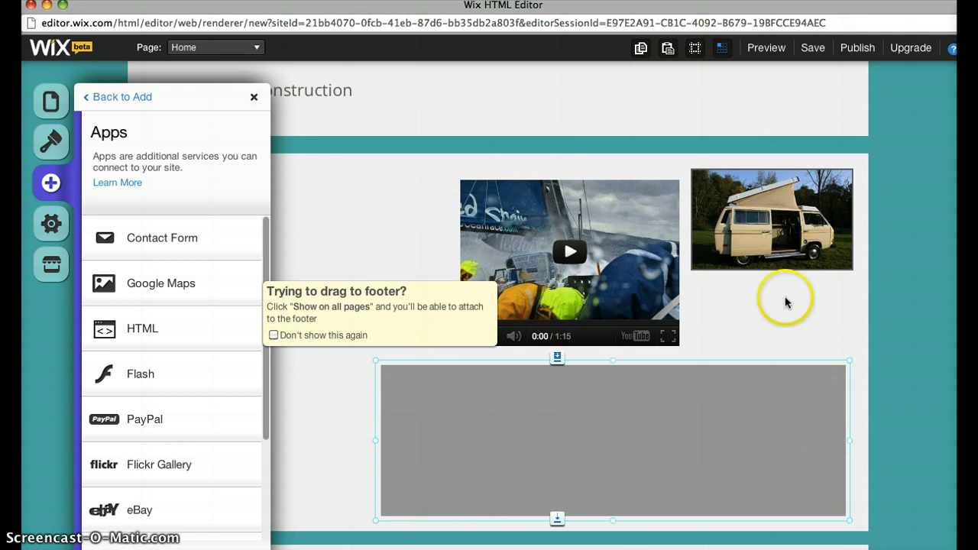
Copy the embed code of the Timetoast timeline from the other browser window and return to the Wix editor.
click(361, 2)
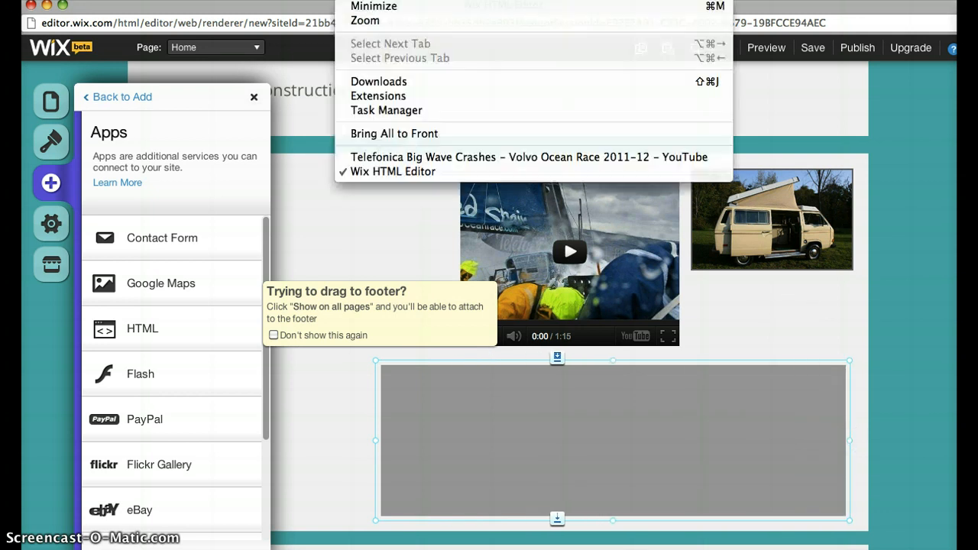
click(371, 157)
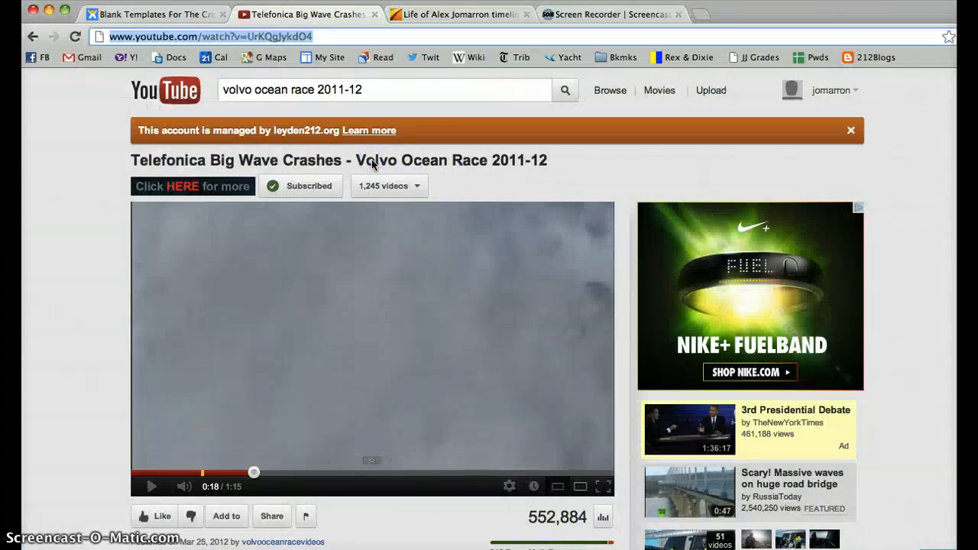
click(438, 18)
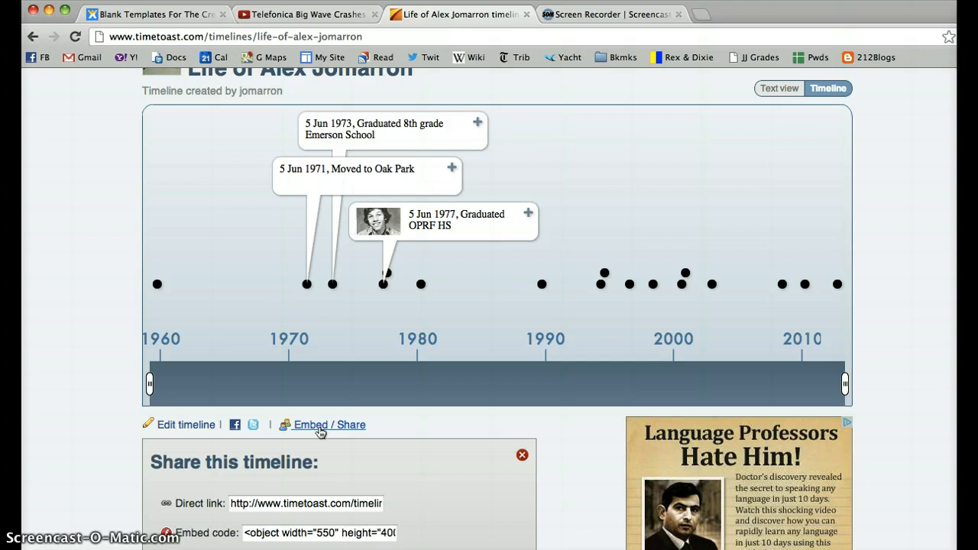
click(251, 533)
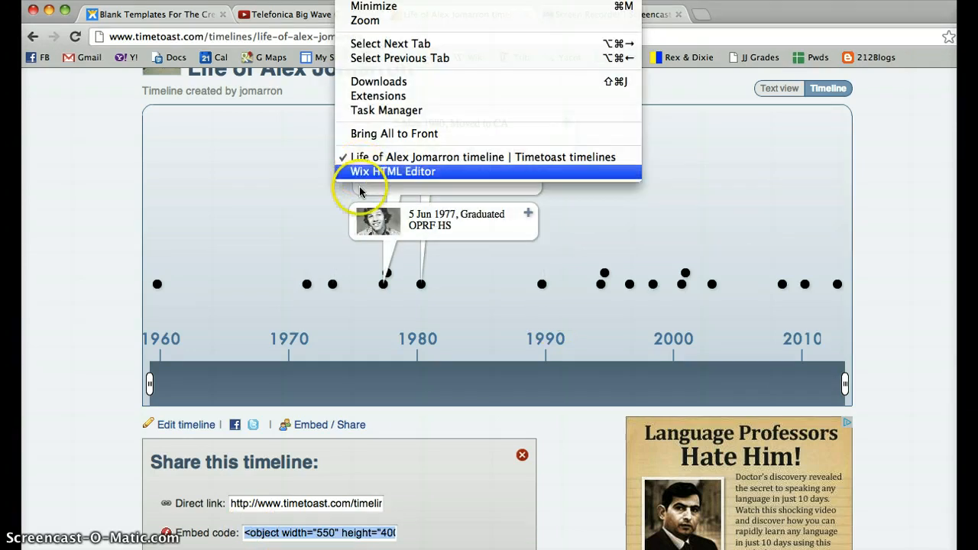
click(355, 170)
Open the settings of the empty HTML element below the video and set its mode to HTML code.
click(476, 415)
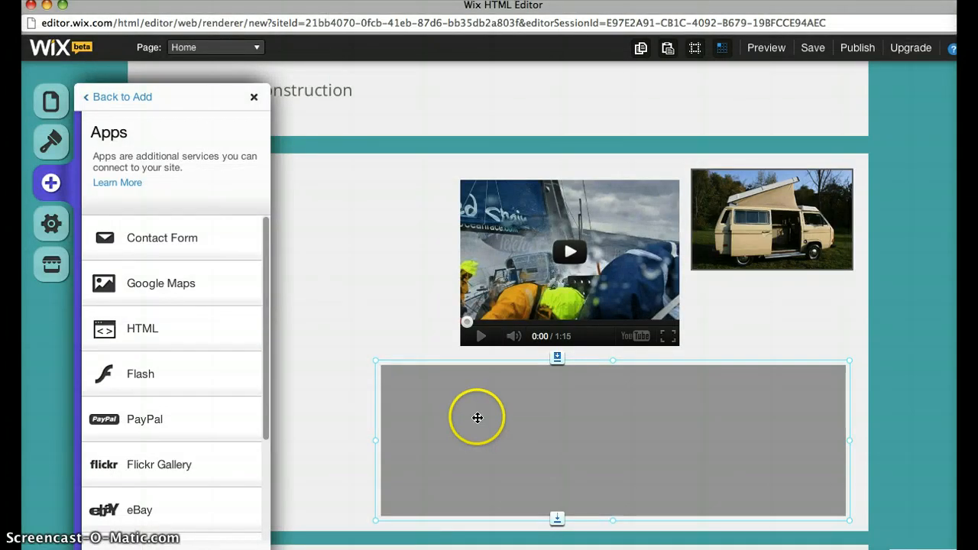
click(477, 418)
click(525, 432)
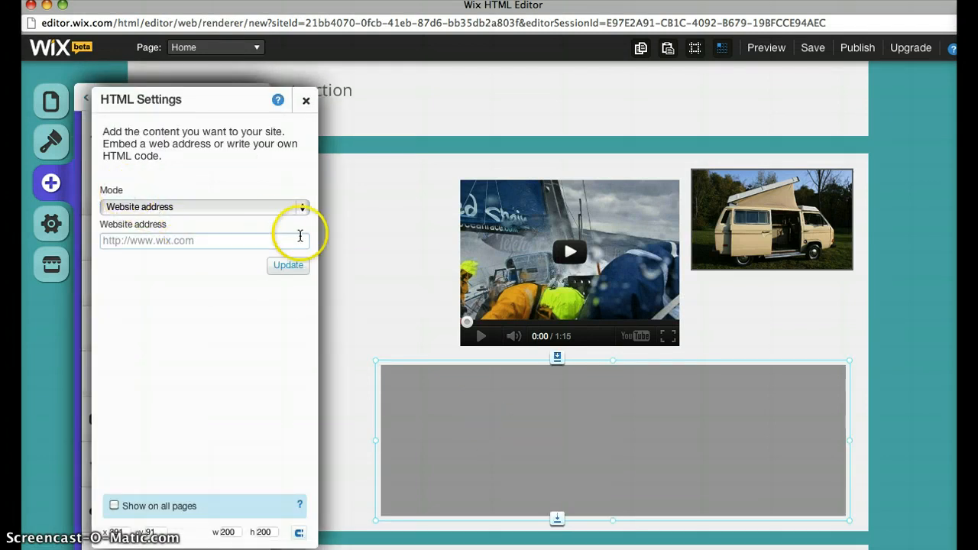
click(303, 210)
click(296, 218)
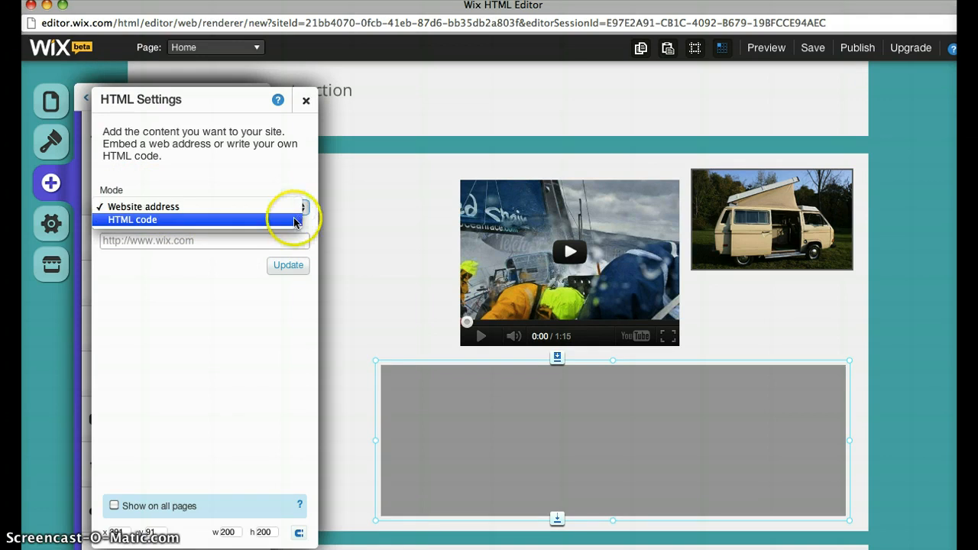
Paste the copied Timetoast embed code into the HTML element, update it, and close the settings and the list of apps.
click(244, 250)
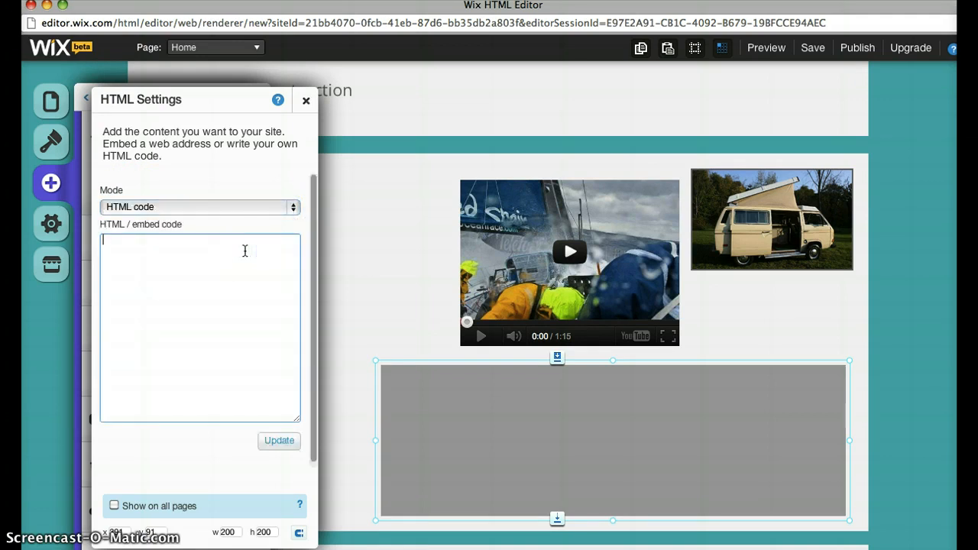
text(<object width="550" height="400"><param name="movie" value="http://www.timetoast.com/flash/TimelineViewer.swf?passedTimelines=211576" /> <param name="passedTimelines" value="211576" /><param name="allowScriptAccess" value="always"> <embed src="http://www.timetoast.com/flash/TimelineViewer.swf?passedTimelines=211576" type="application/x-shockwave-flash" passedTimelines="211576" width="550" height="400" allowScriptAccess="always" /> </object>)
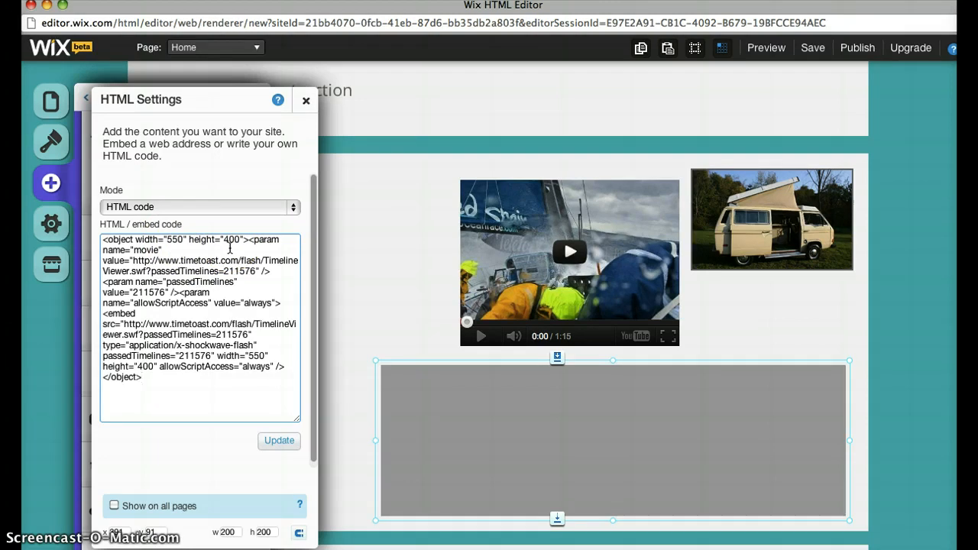
click(282, 442)
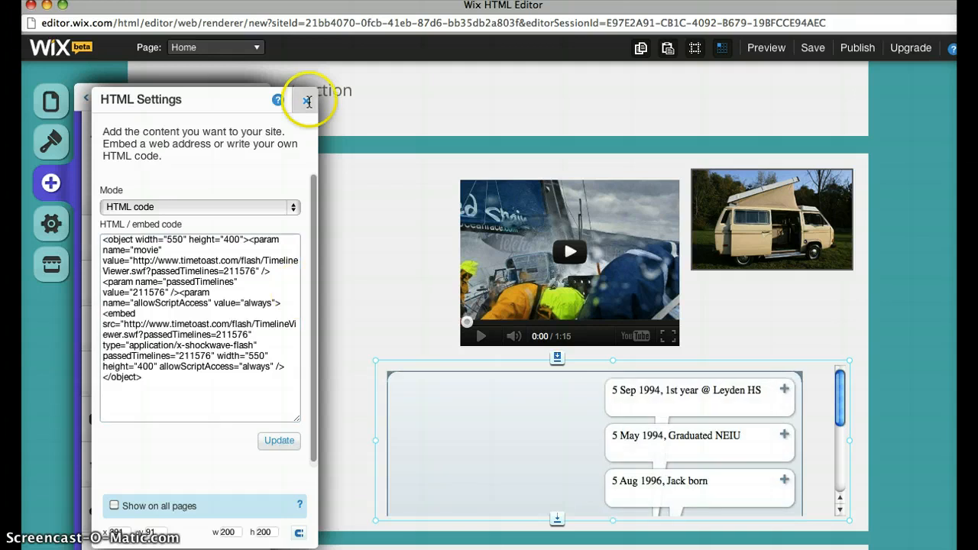
click(306, 100)
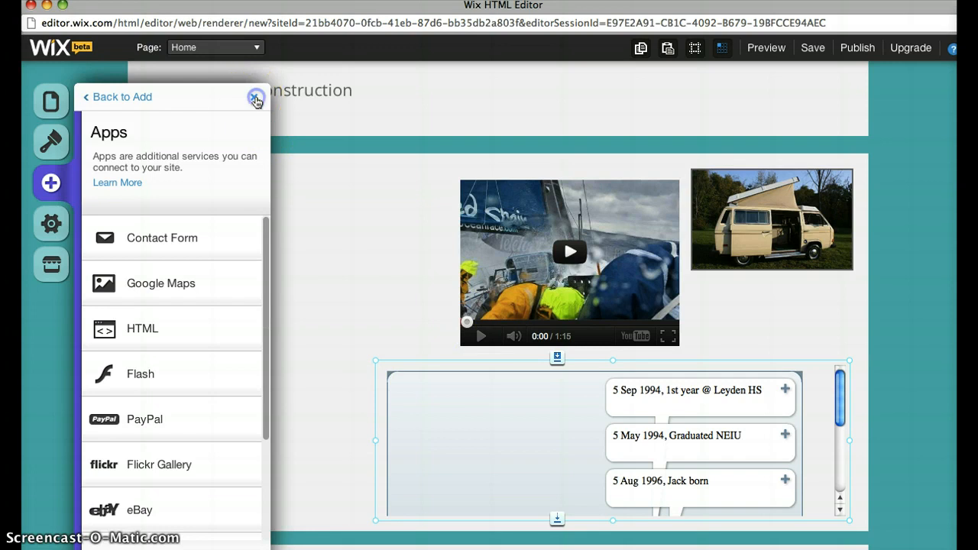
click(256, 101)
Move the timeline to the upper left of the page's content area and the video below the van image.
drag(423, 387, 229, 242)
click(623, 254)
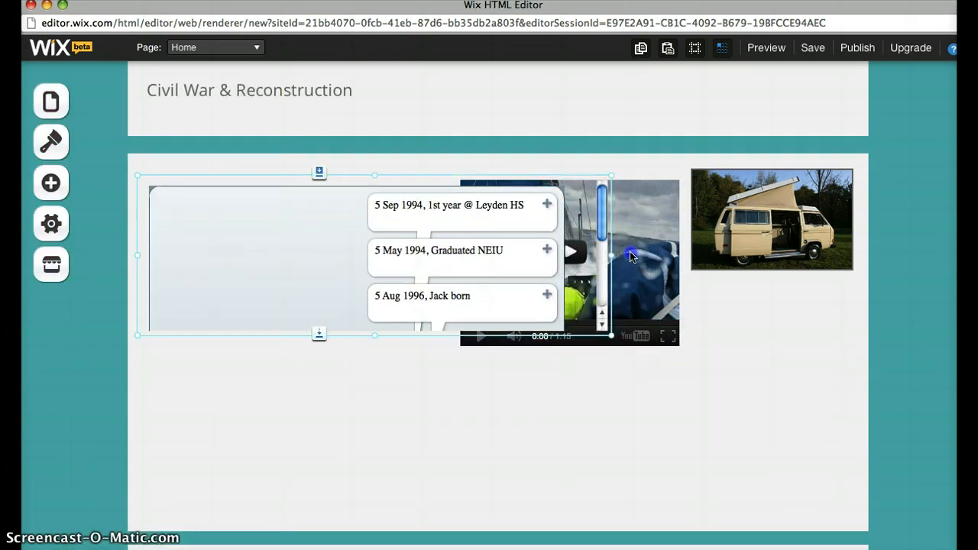
drag(629, 251, 809, 407)
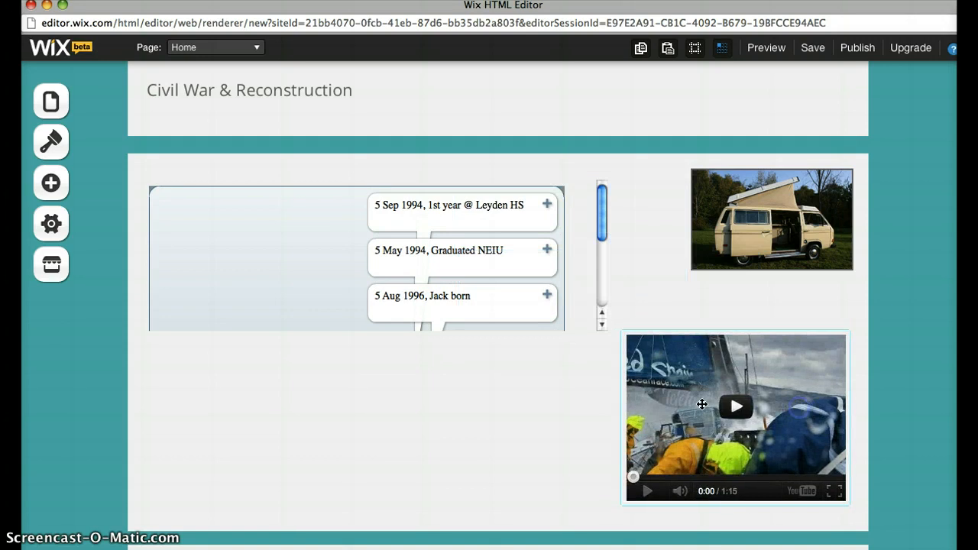
Extend the timeline downward to include its row of years, and shift it slightly up toward the content area's upper edge.
click(516, 305)
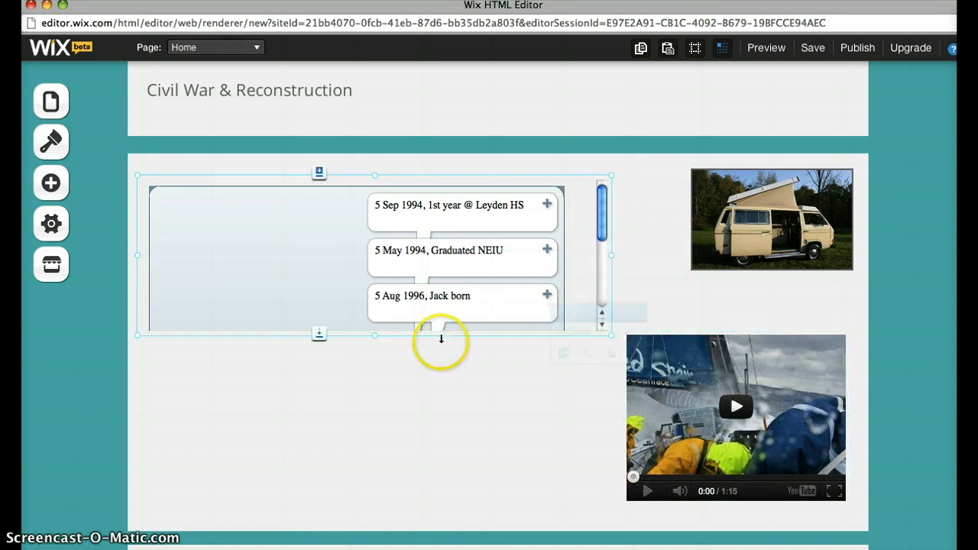
drag(320, 334, 326, 451)
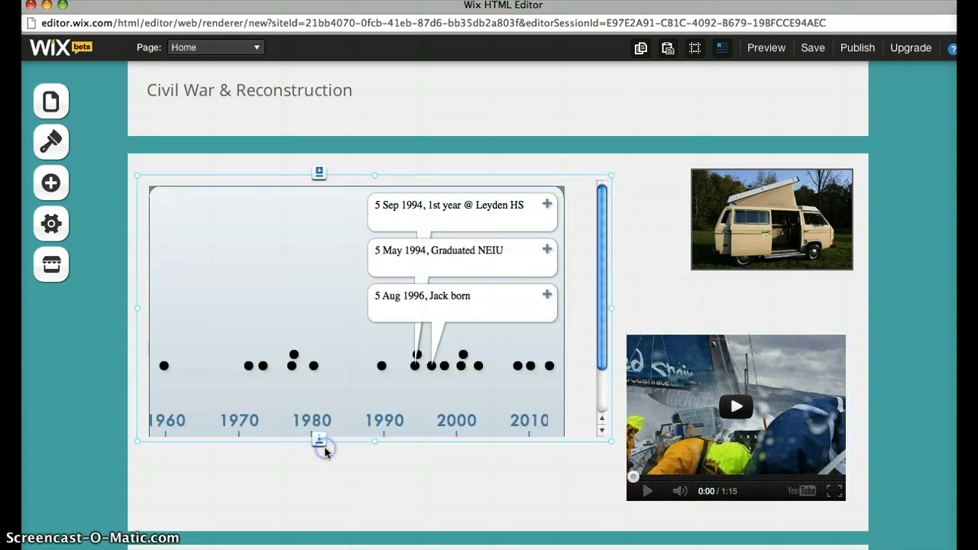
click(402, 472)
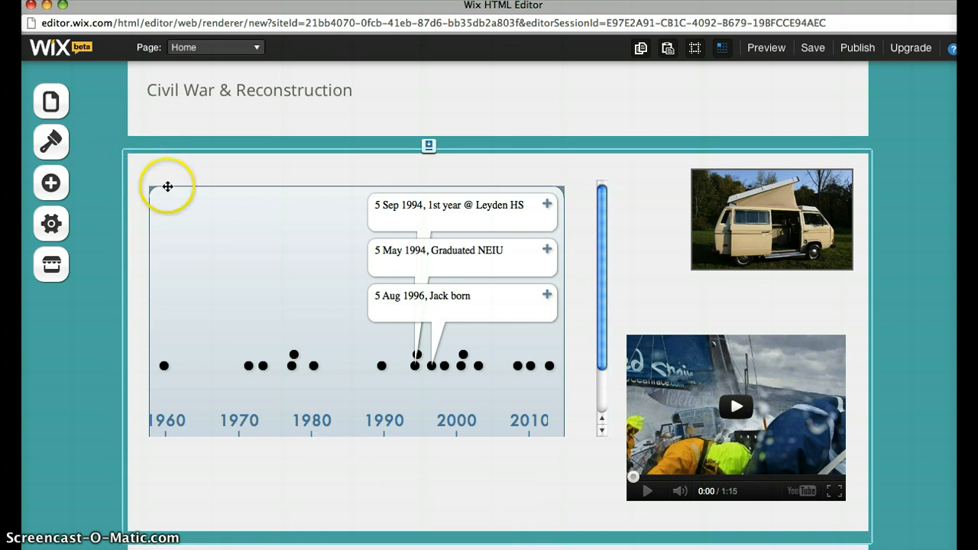
drag(240, 227, 240, 213)
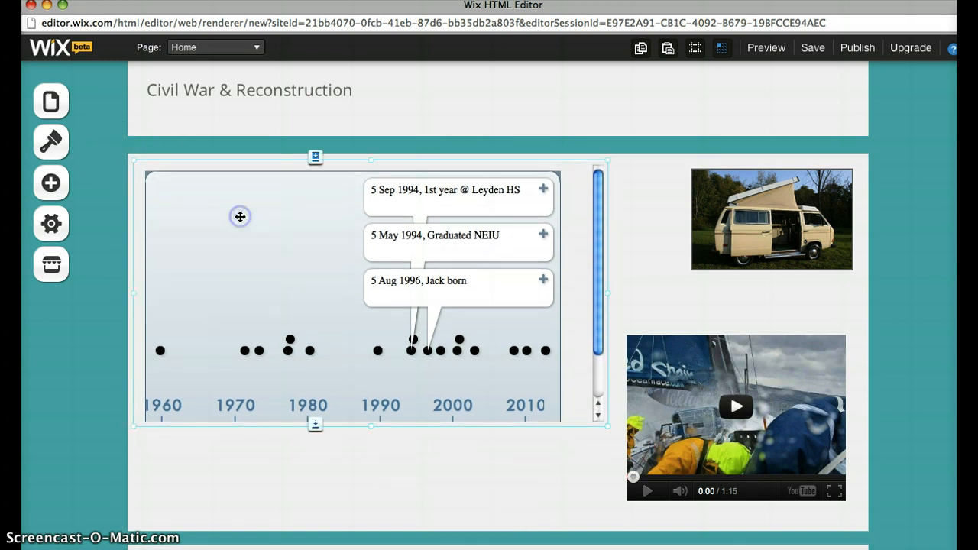
Add a paragraph text element to the page, declining the reminder to save the site.
click(49, 185)
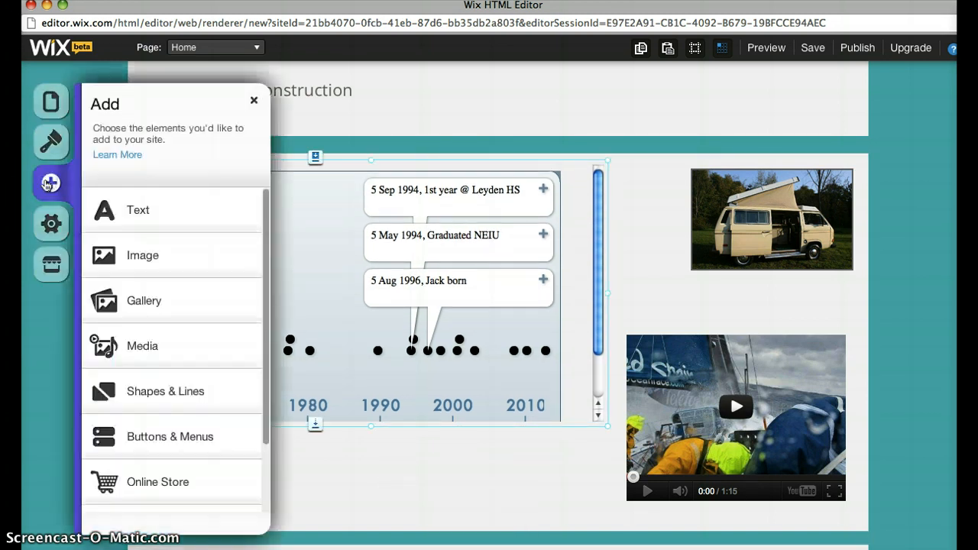
click(114, 212)
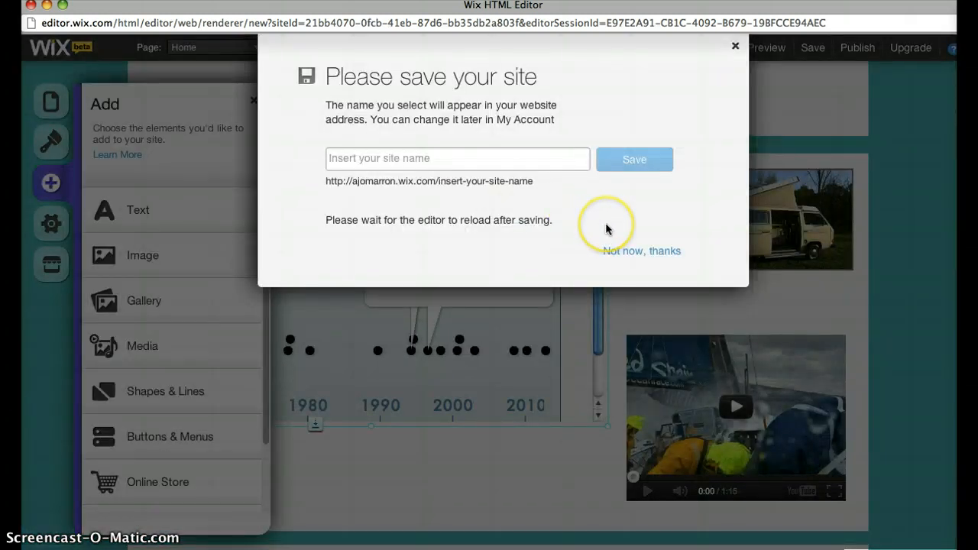
click(620, 252)
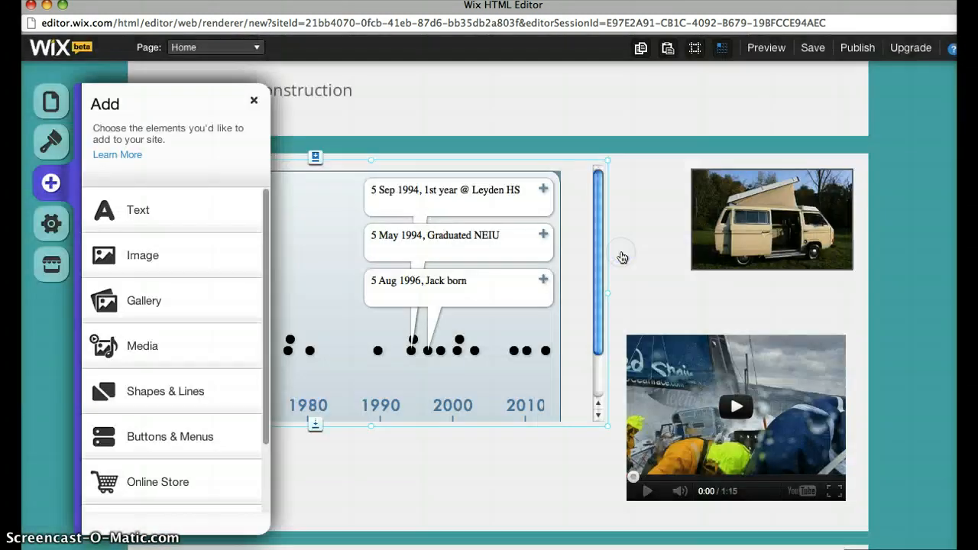
click(203, 280)
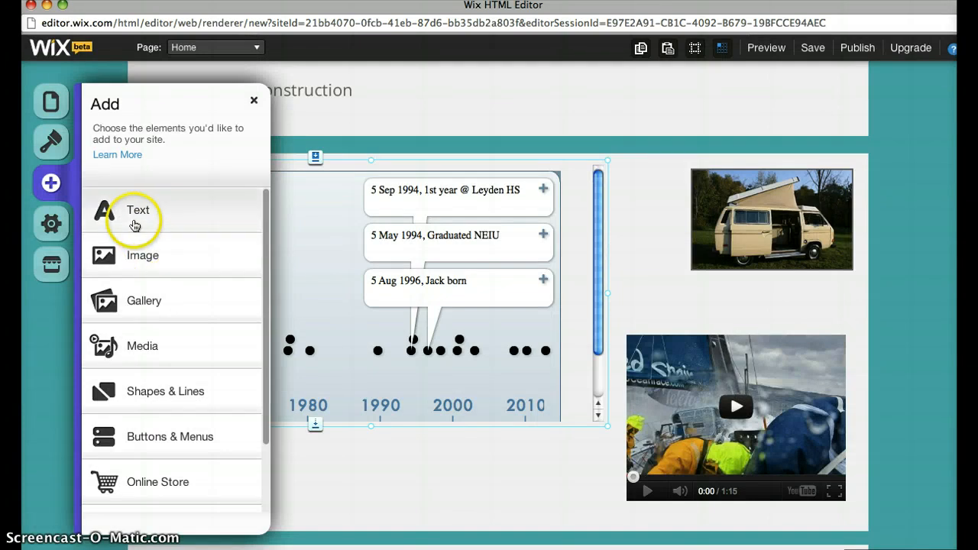
click(130, 219)
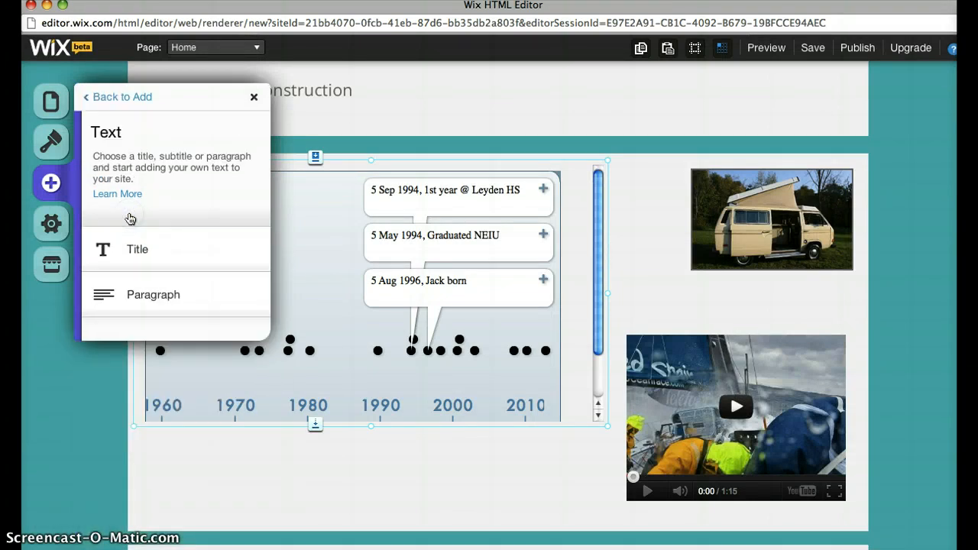
click(111, 291)
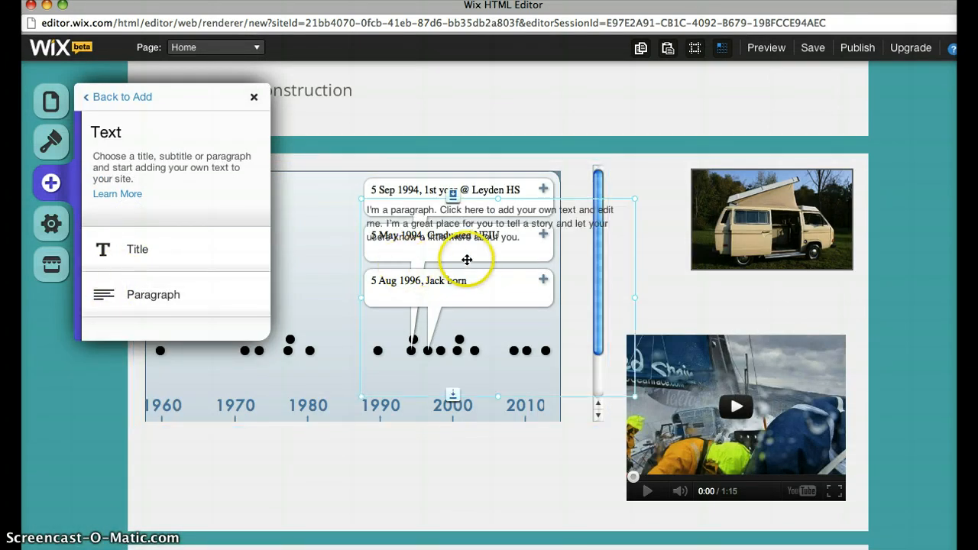
Place the paragraph below the timeline and widen it leftward to line up with the timeline's left edge.
drag(502, 204, 437, 440)
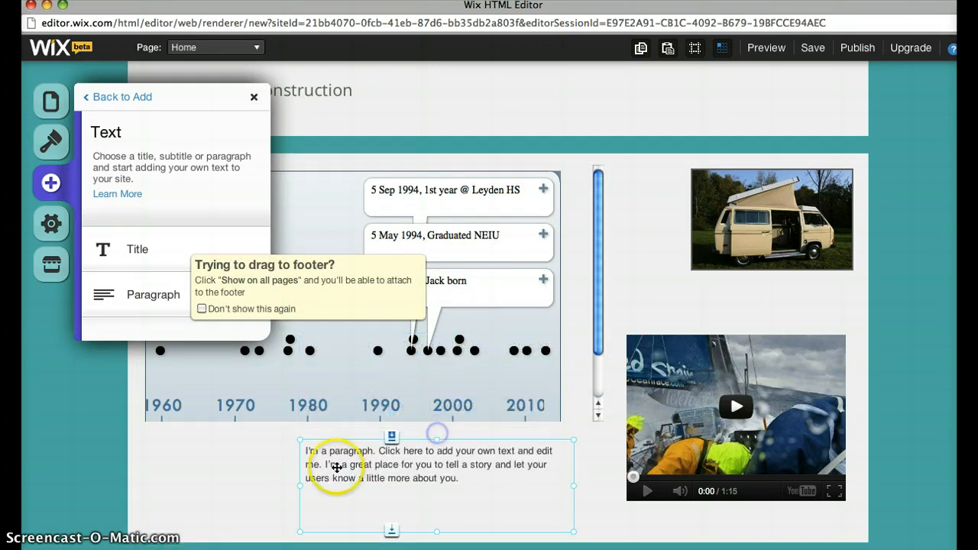
drag(300, 486, 140, 490)
click(170, 476)
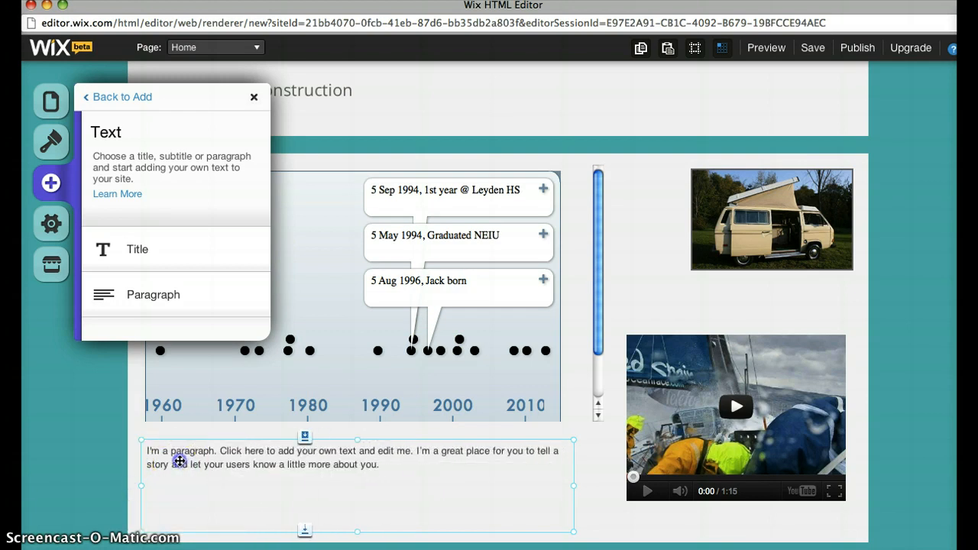
Replace the paragraph's placeholder text with "Images, videos, text, oh my!" in the Heading S style, then deselect it.
click(213, 472)
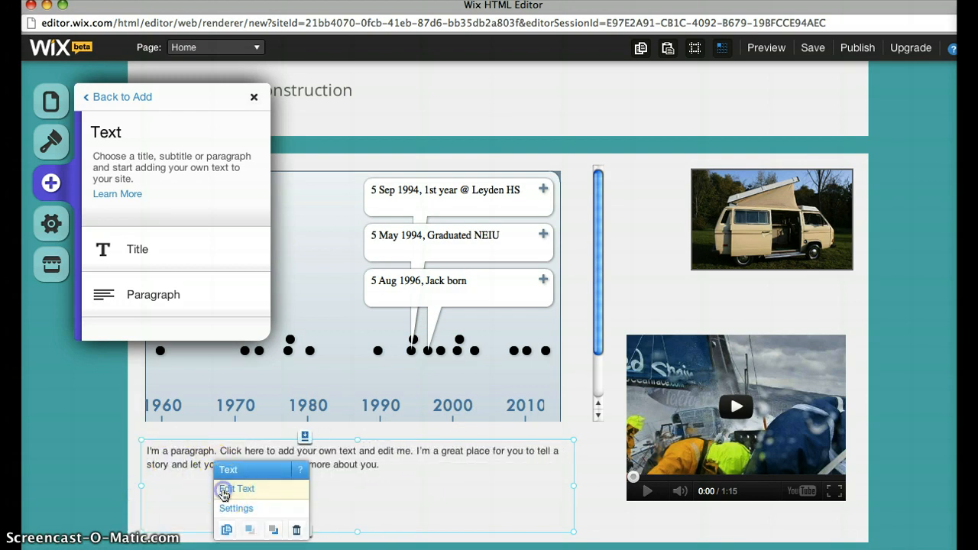
click(227, 488)
triple_click(180, 468)
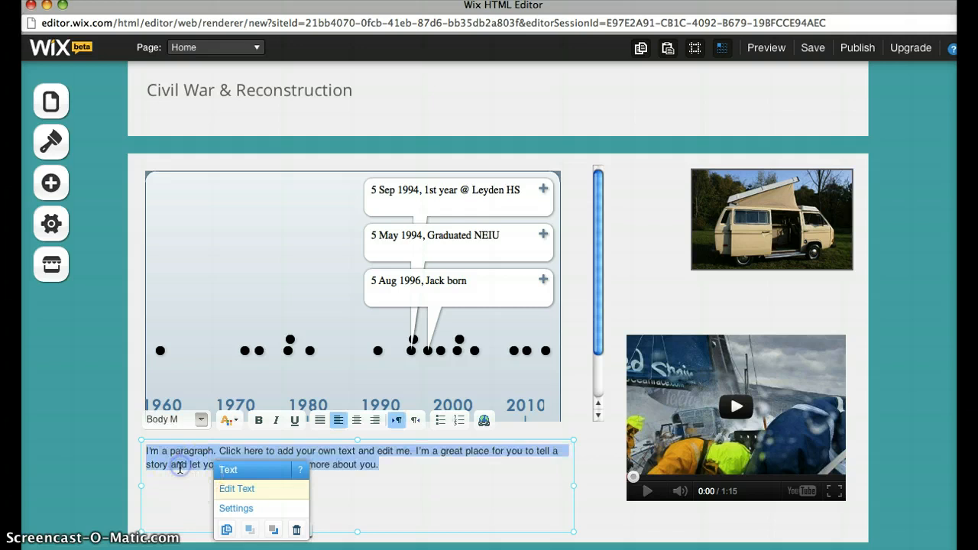
key(BackSpace)
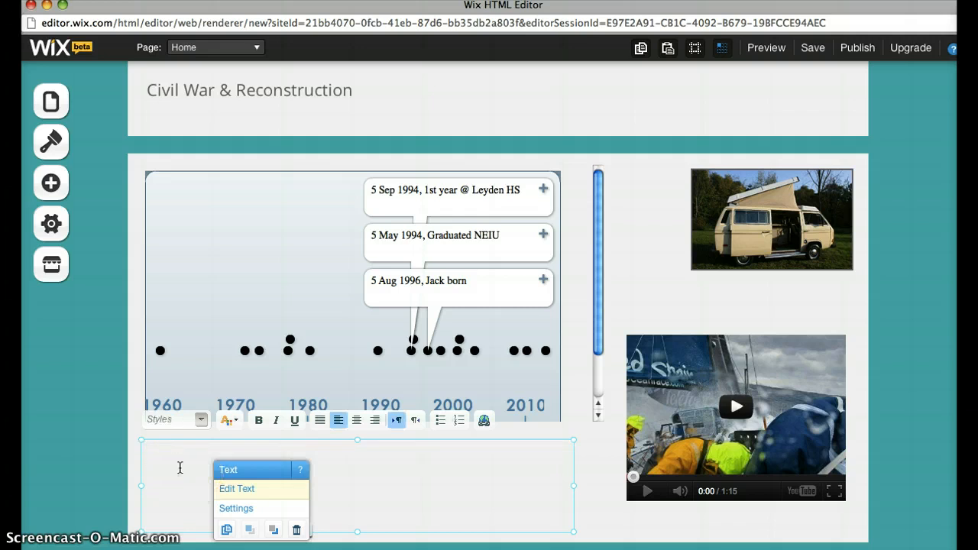
click(236, 509)
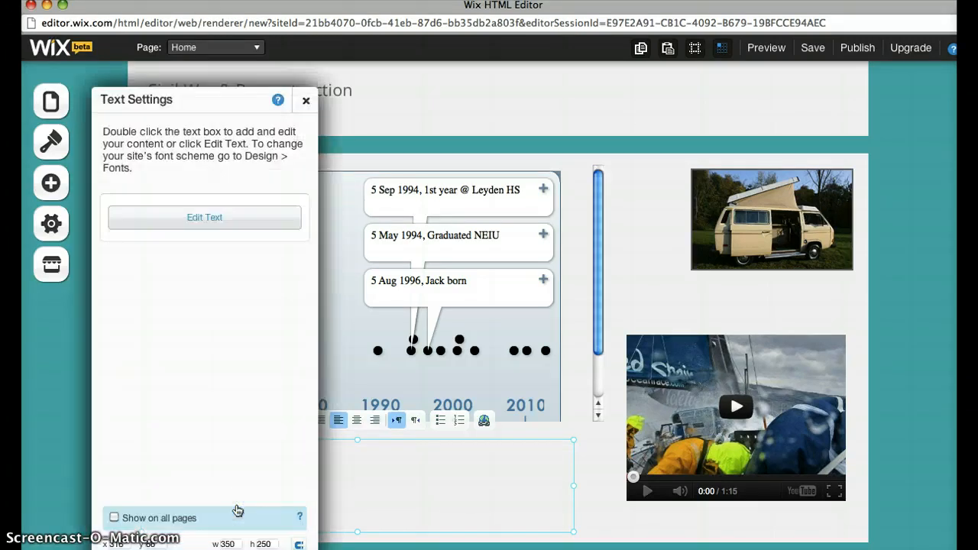
click(305, 100)
click(323, 537)
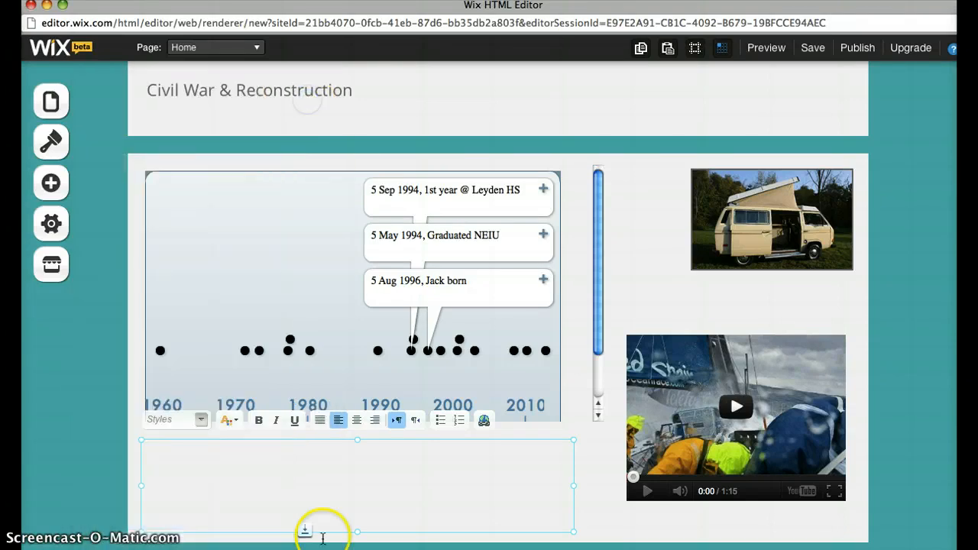
click(282, 472)
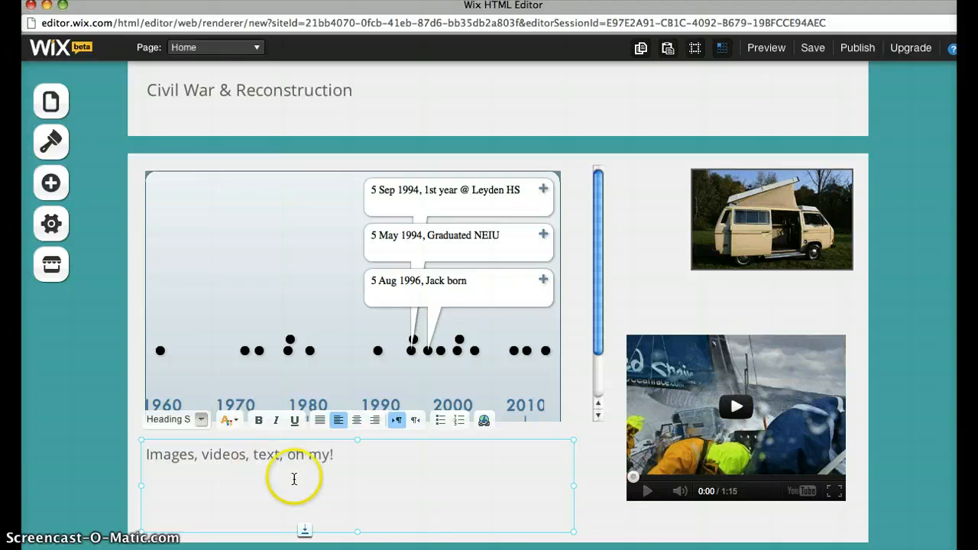
click(612, 463)
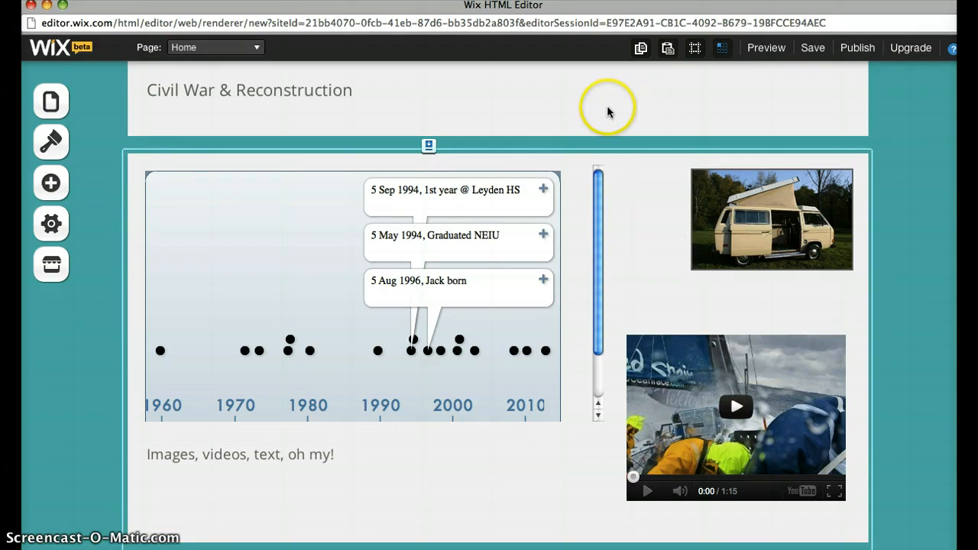
Save the site under the name "Wix Tutorial" and continue editing.
click(815, 49)
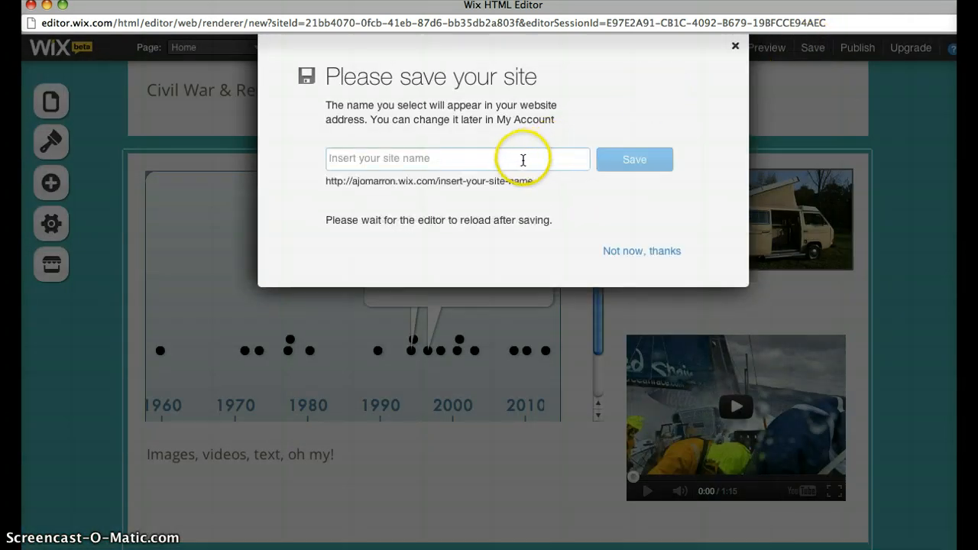
click(523, 158)
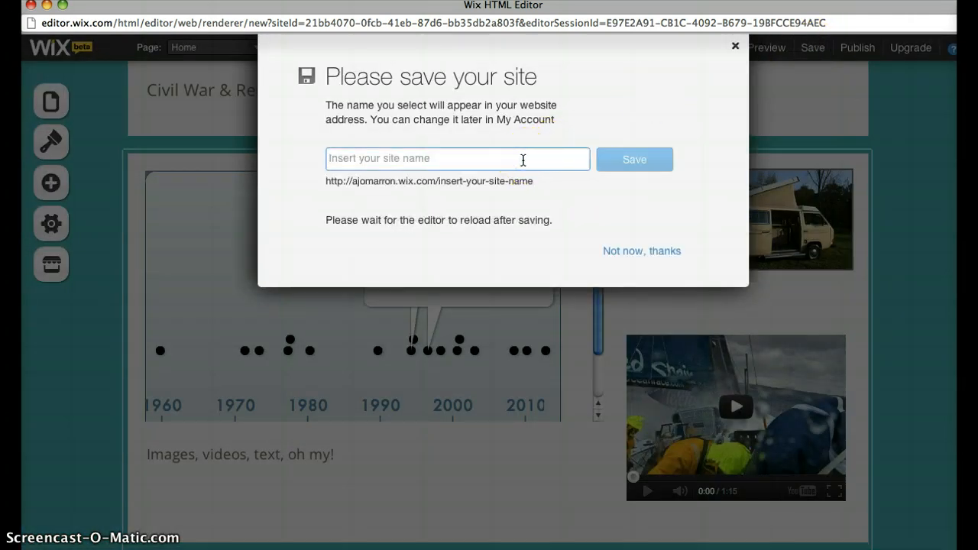
text(Wix Tutorial)
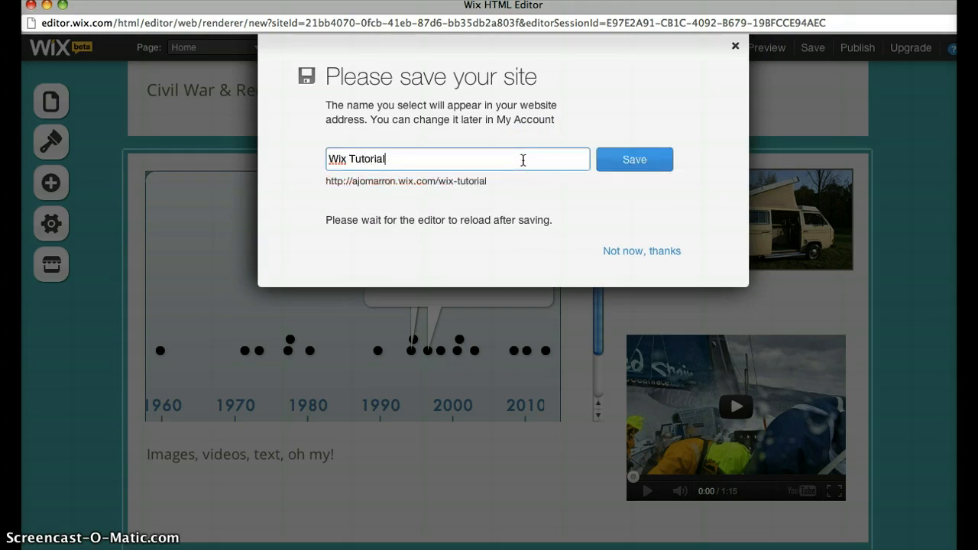
click(656, 161)
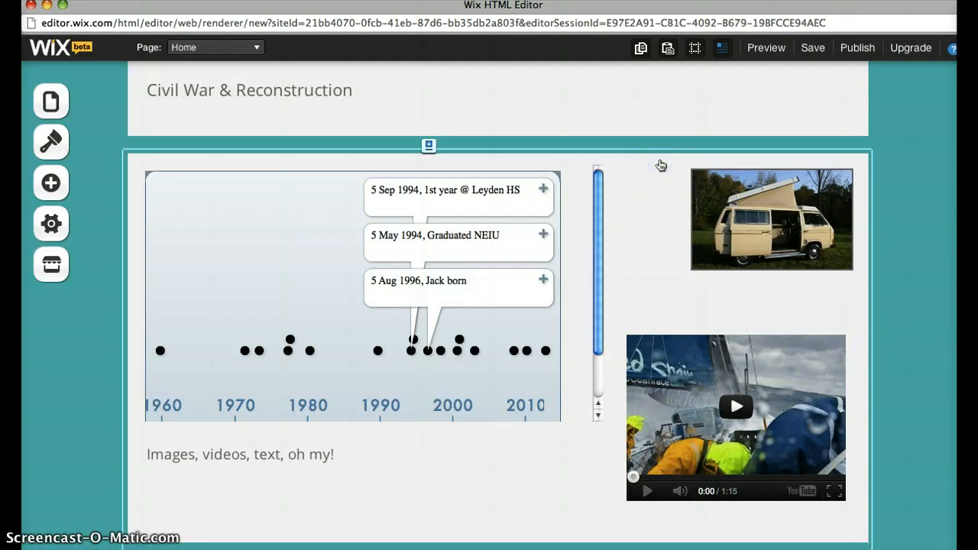
click(534, 125)
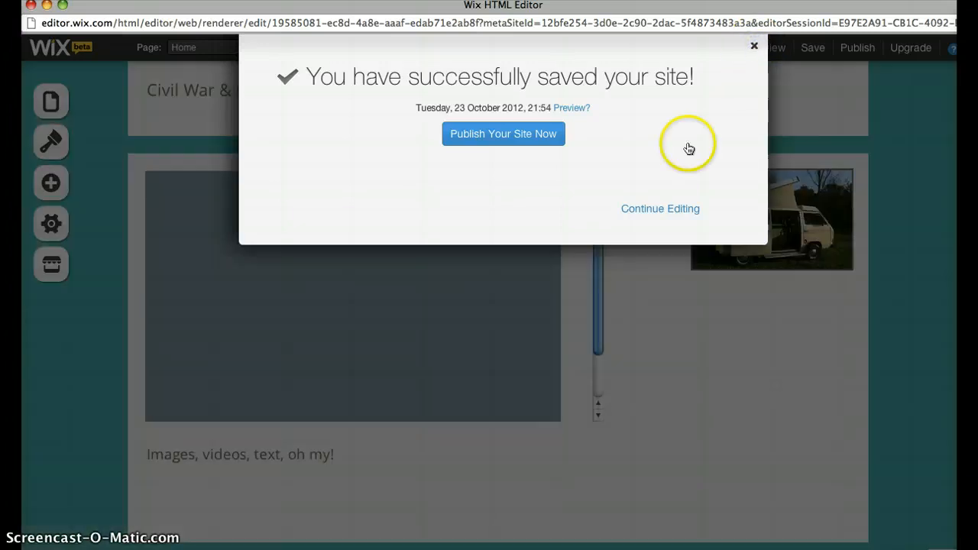
click(662, 204)
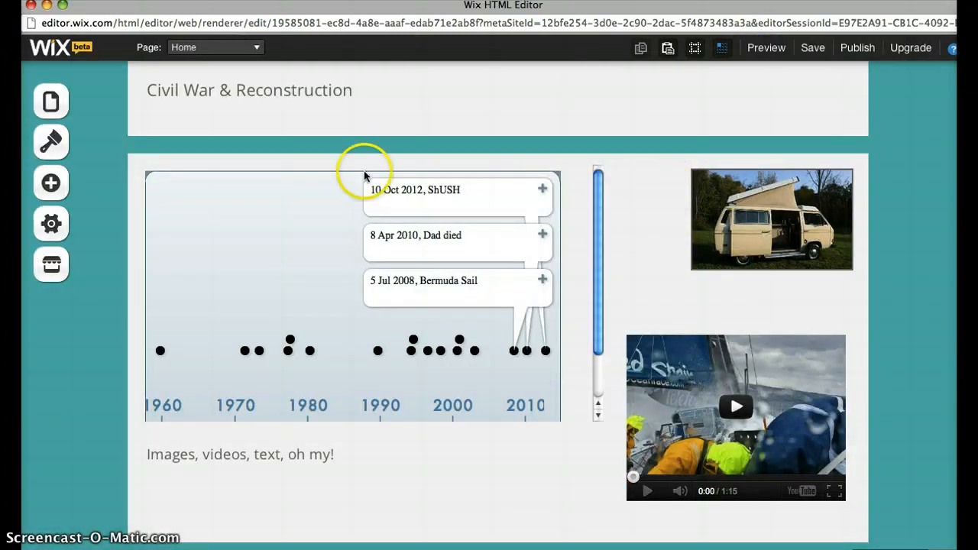
Publish the site live without allowing search engines to find it, and dismiss the upgrade and Twitter offers.
click(855, 50)
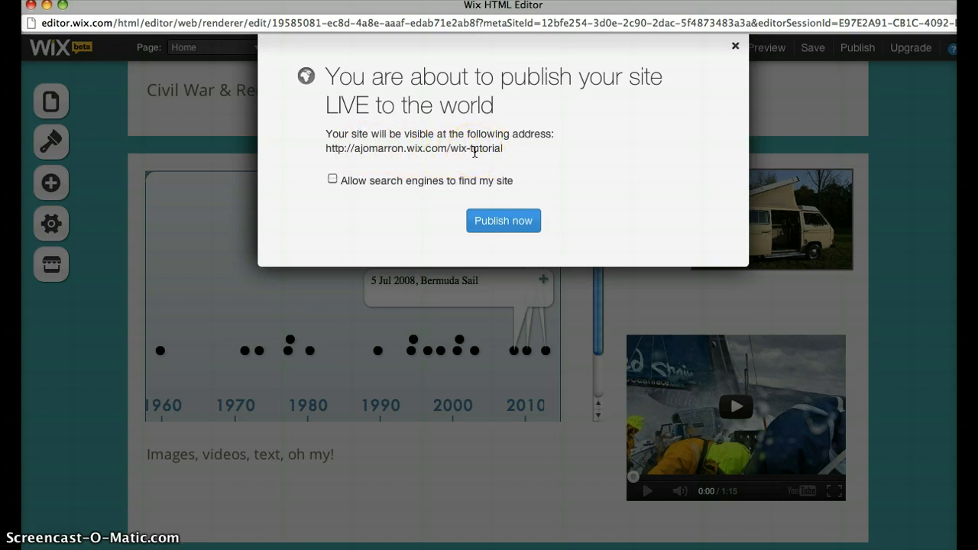
click(491, 223)
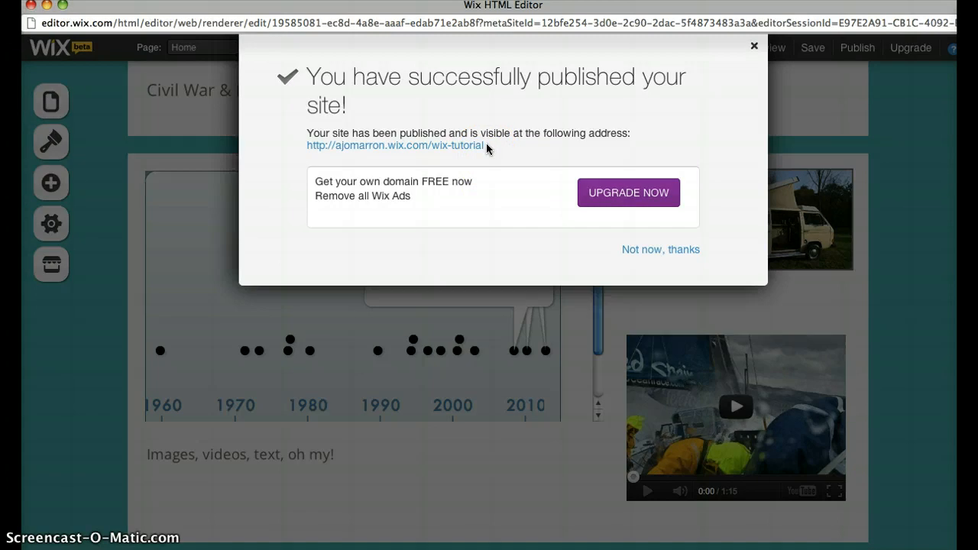
click(753, 49)
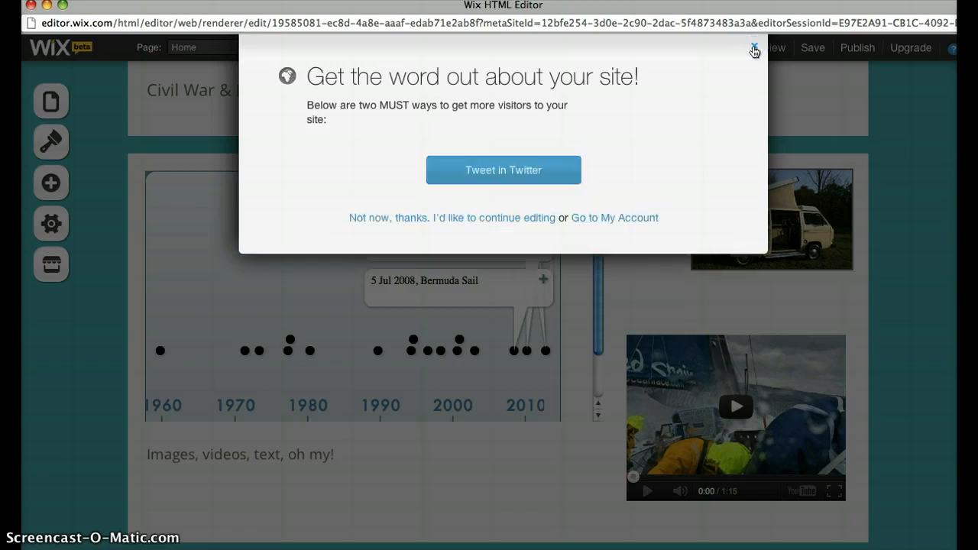
click(754, 50)
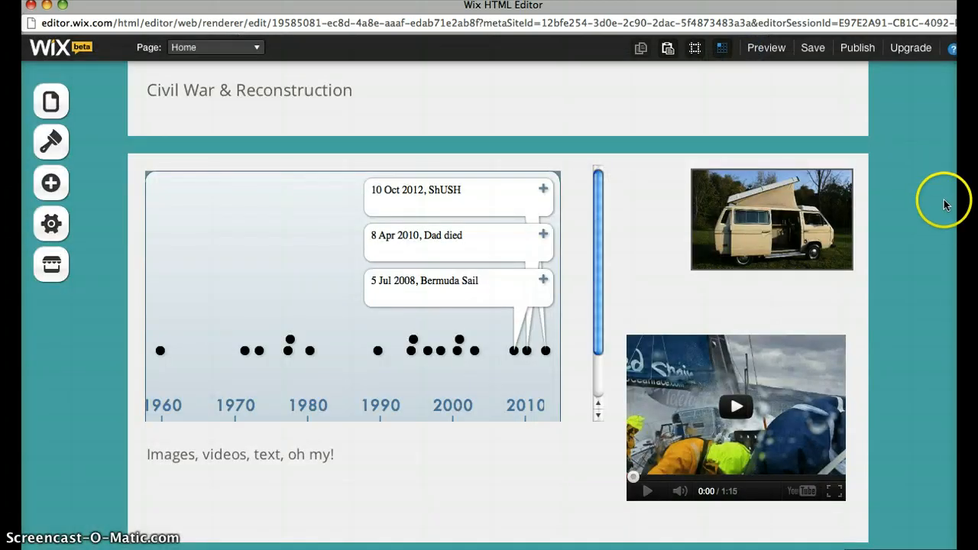